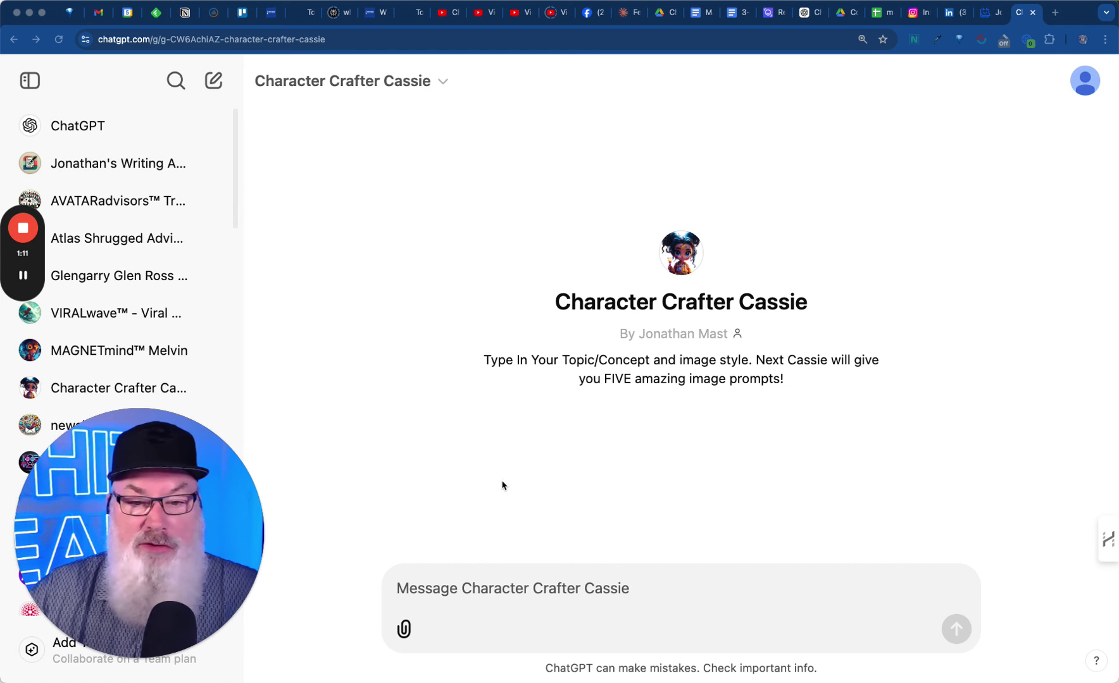
Step: Put the cursor in the Character Crafter Cassie message box to start a request
left_click(582, 591)
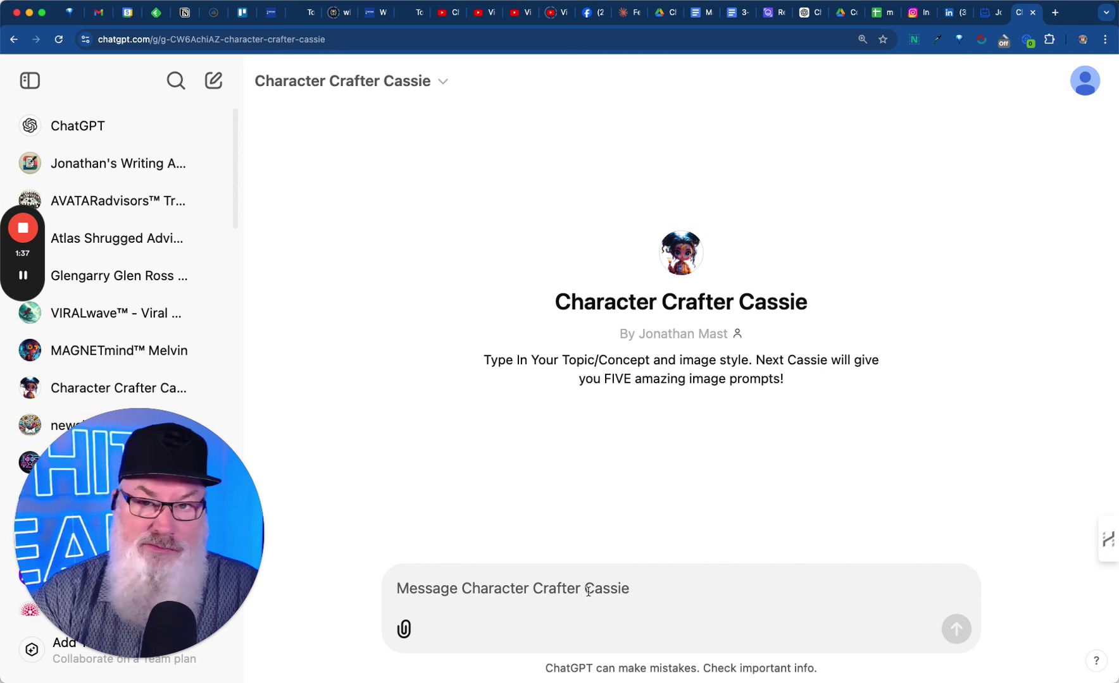
Step: Send 'ai prompting for business' to Cassie and scroll through the returned scenarios
type("ai prompting for business")
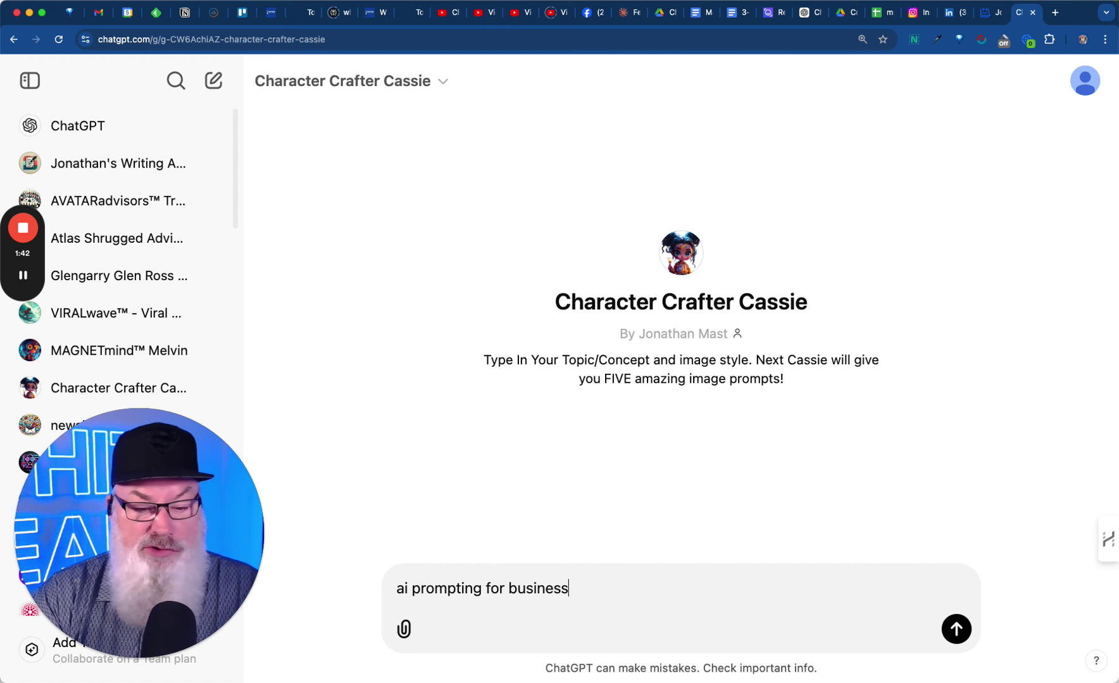
key("Return")
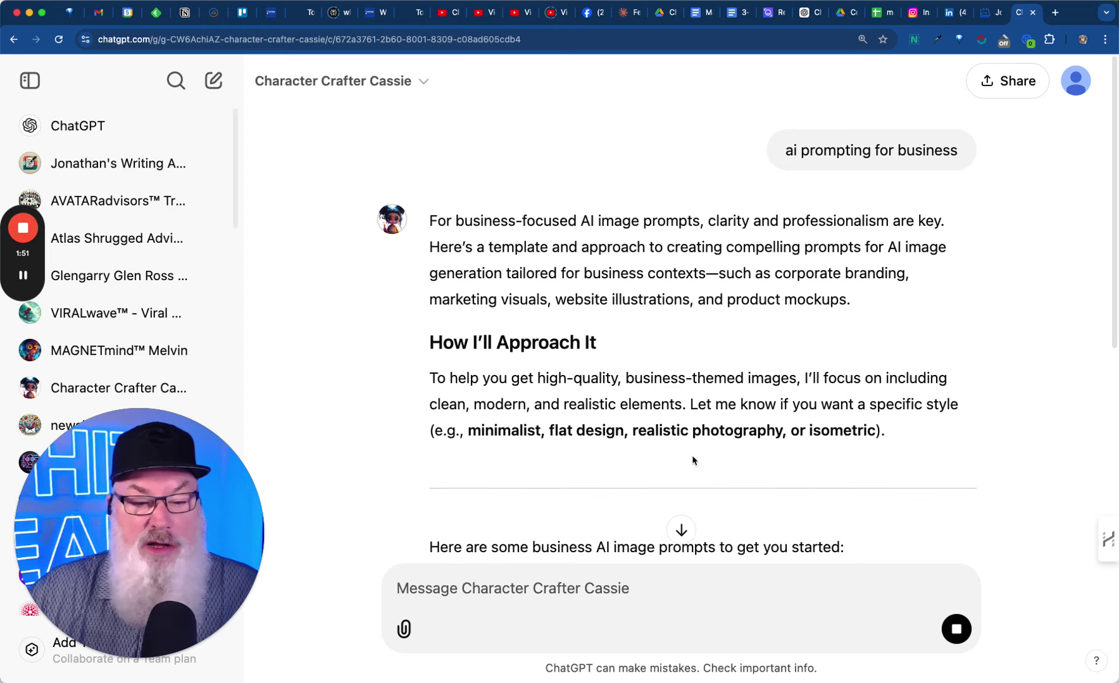
scroll(691, 455, "down", 3)
scroll(692, 456, "down", 2)
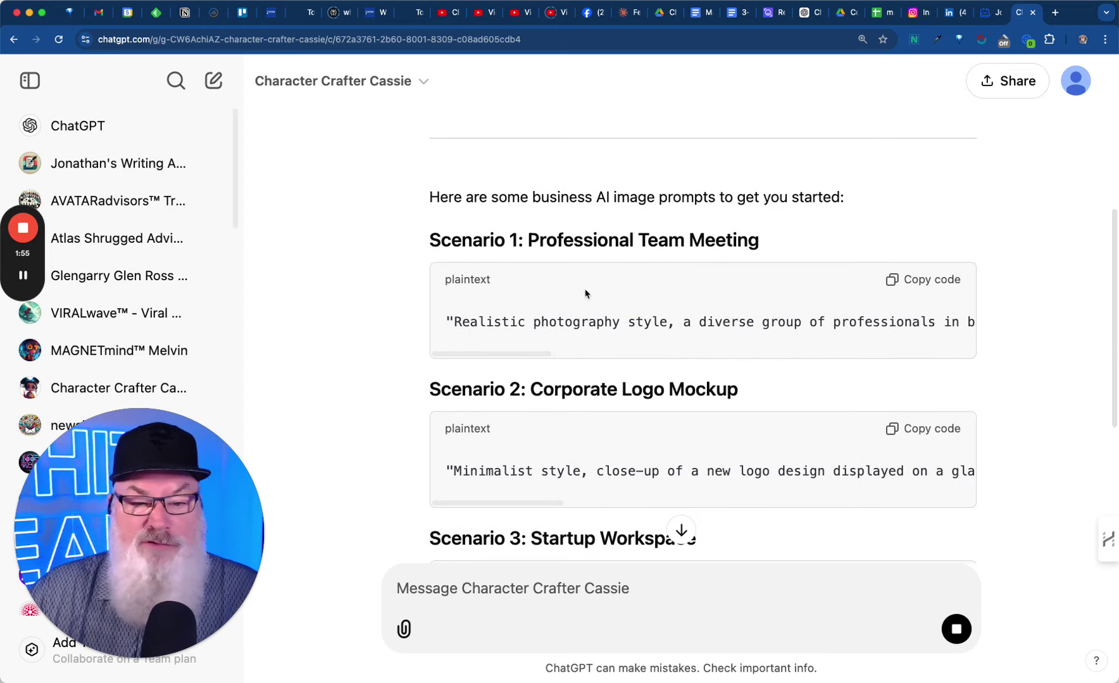
scroll(587, 295, "down", 5)
scroll(589, 295, "down", 3)
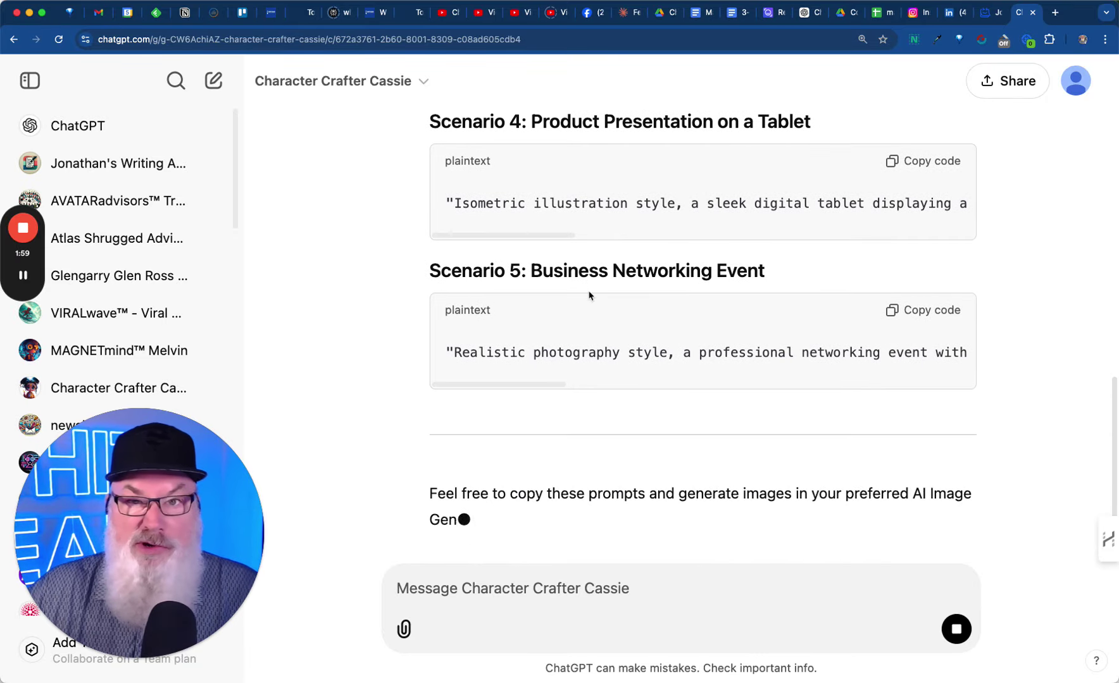
Step: Copy the Scenario 1 Professional Team Meeting prompt text
scroll(589, 296, "up", 8)
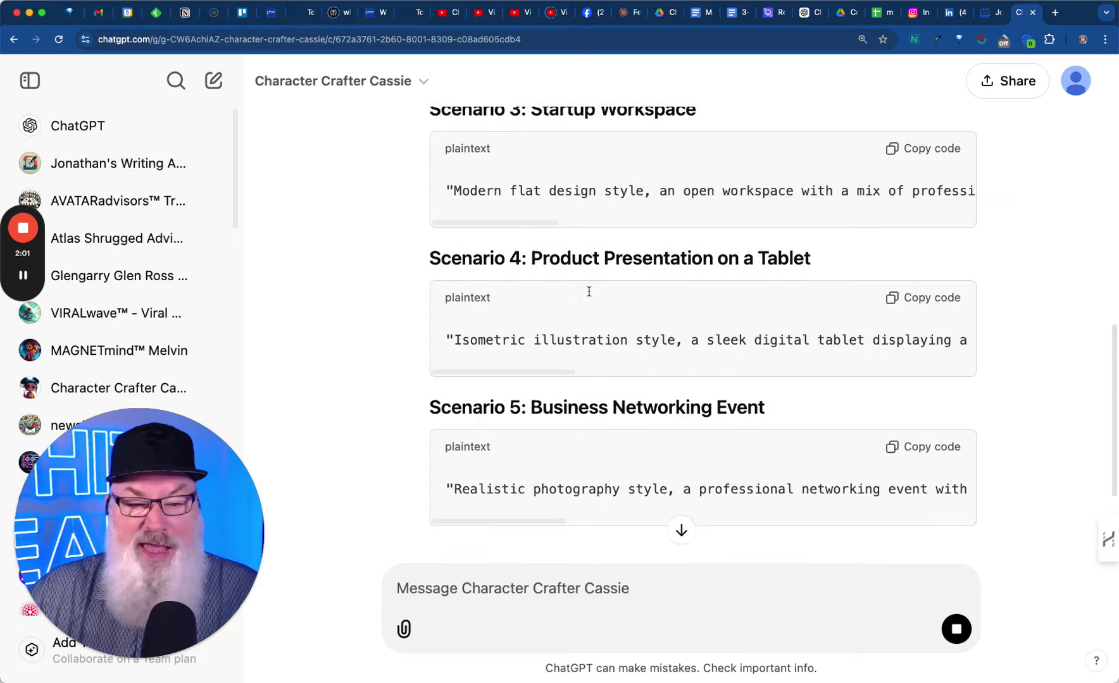
scroll(589, 291, "up", 1)
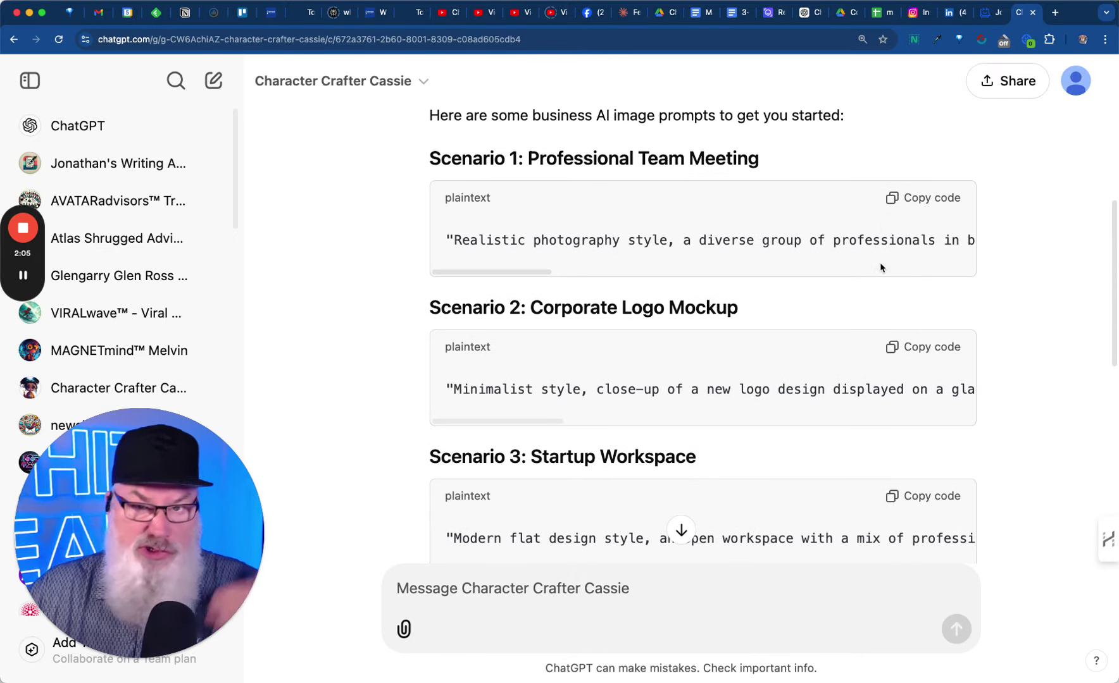
left_click_drag(451, 239, 1107, 252)
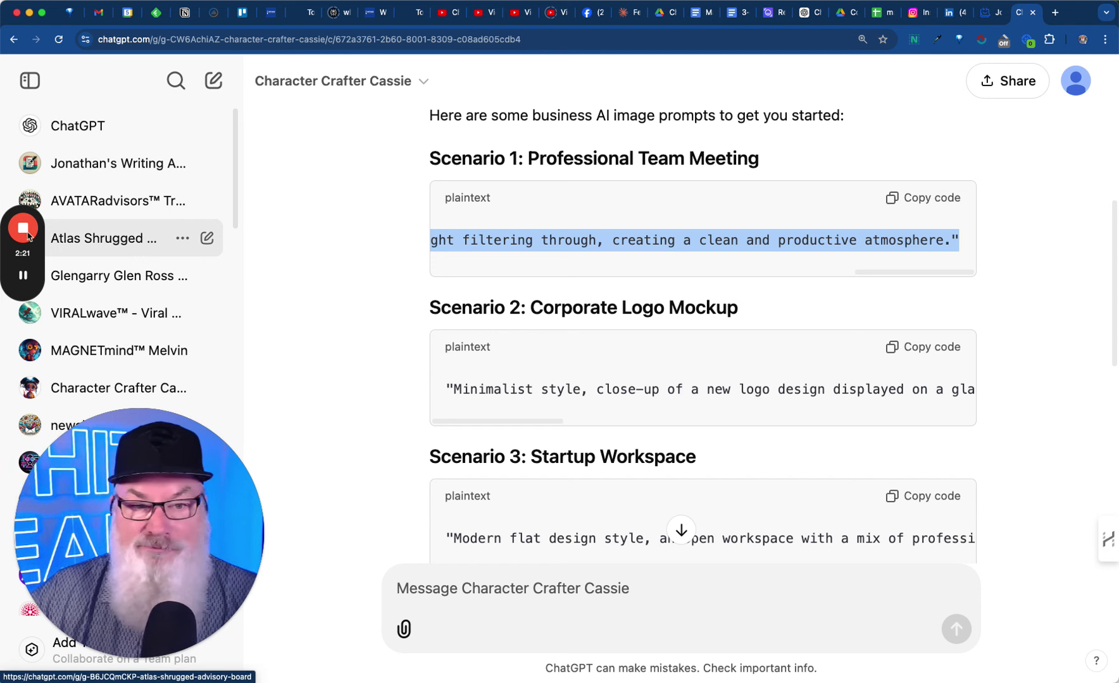
left_click(31, 280)
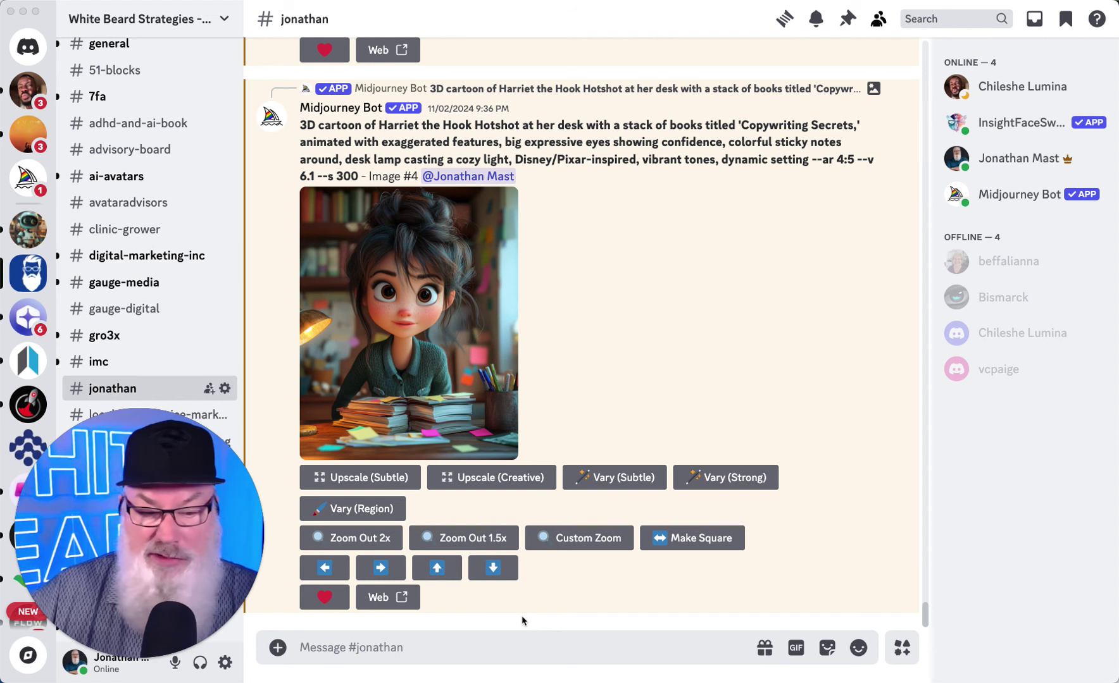
Step: In #jonathan, /imagine the team-meeting prompt without quotes, adding --ar 4:5 --v 6.1 --s 400
left_click(511, 651)
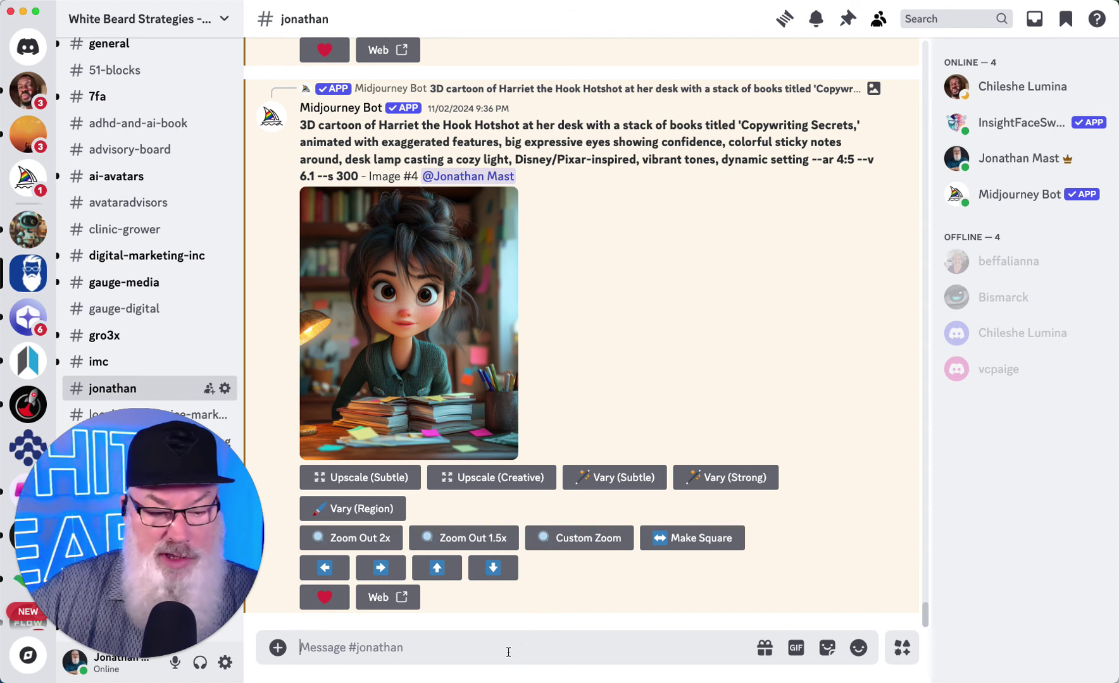
type("/")
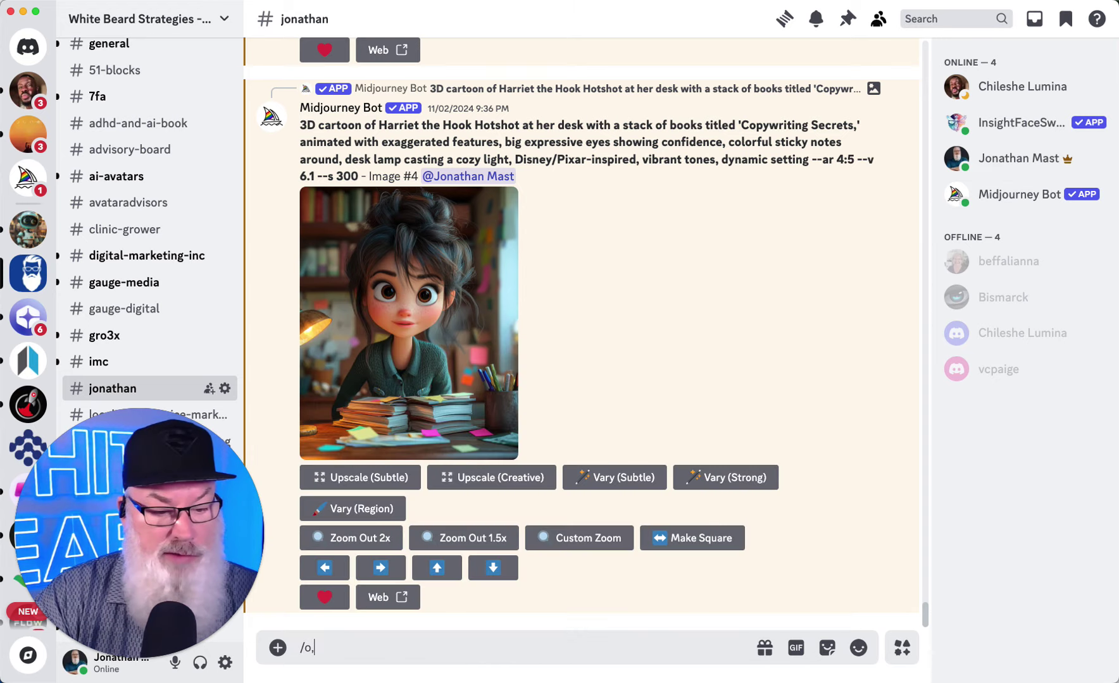
type("image")
key("BackSpace")
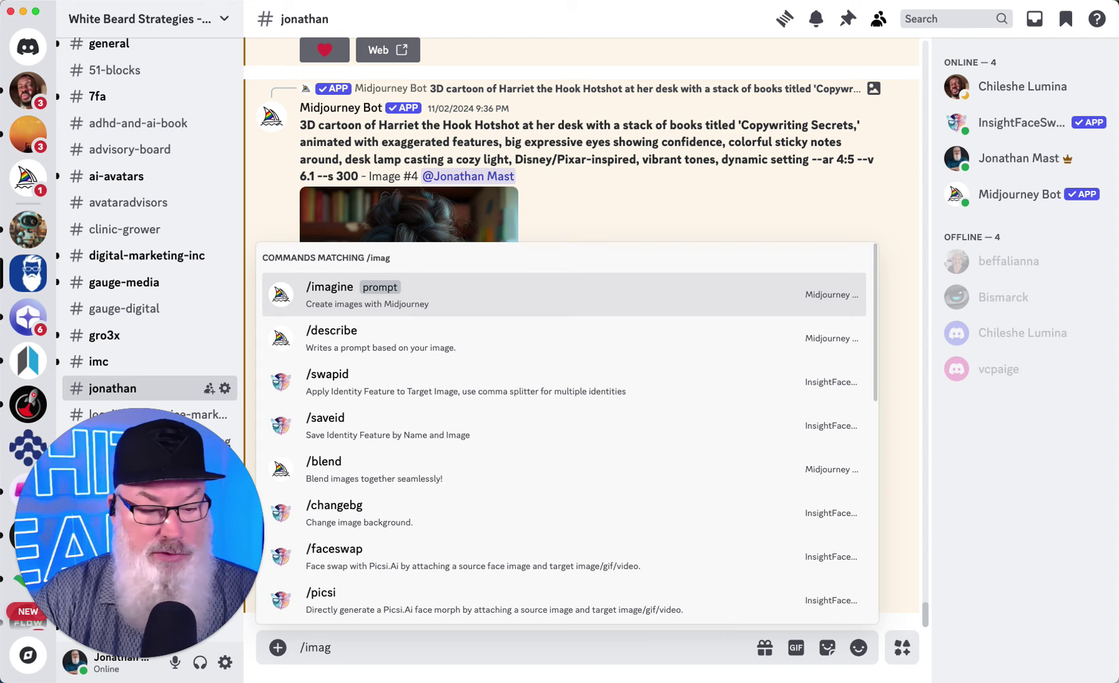
key("Tab")
type("\"Realistic photography style, a diverse group of professionals in business attire seated around a modern conference table, discussing a project with laptops, notebooks, and coffee cups. The meeting room has large windows with natural light filtering through, creating a clean and productive atmosphere.\"")
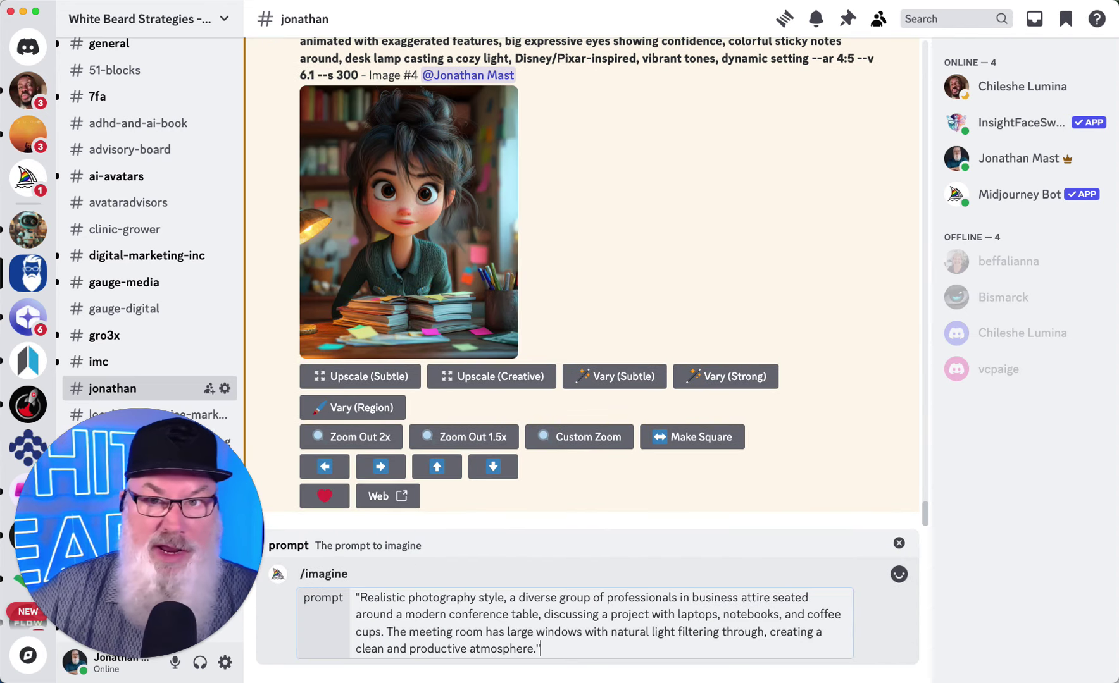
left_click(359, 598)
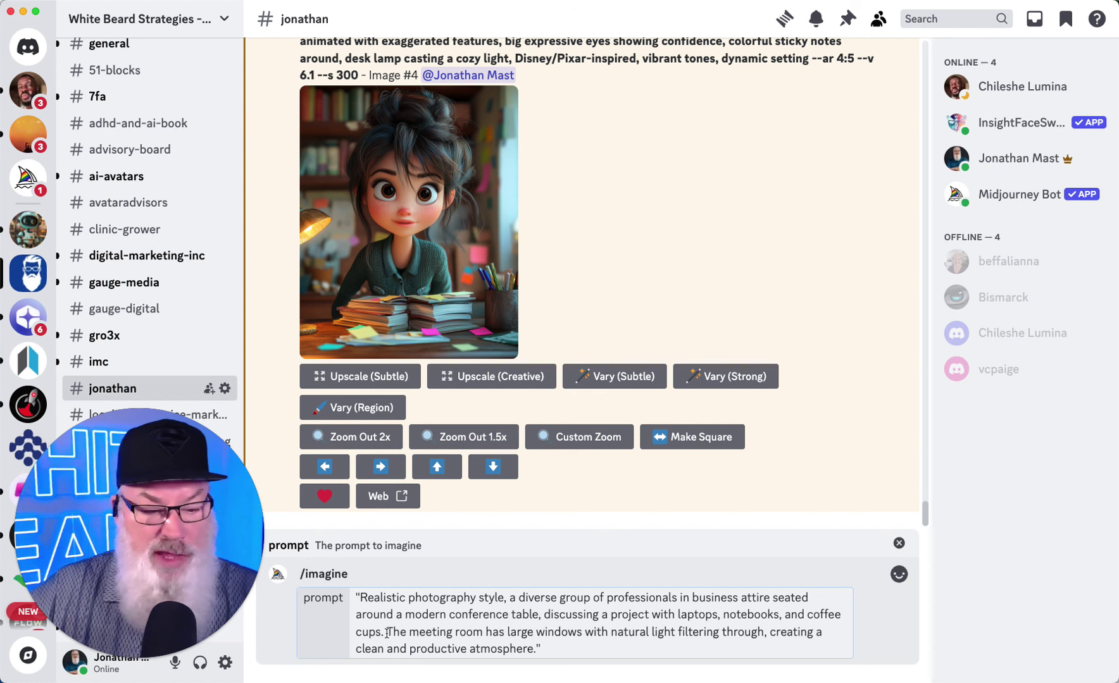
key("BackSpace")
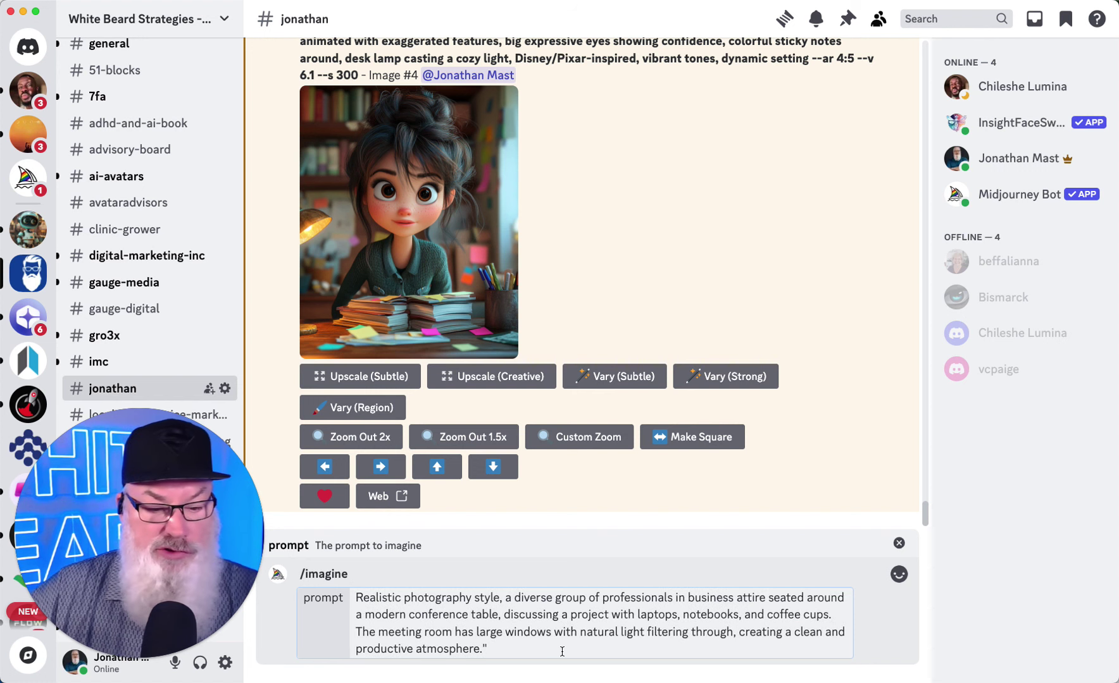
left_click(512, 649)
key("BackSpace")
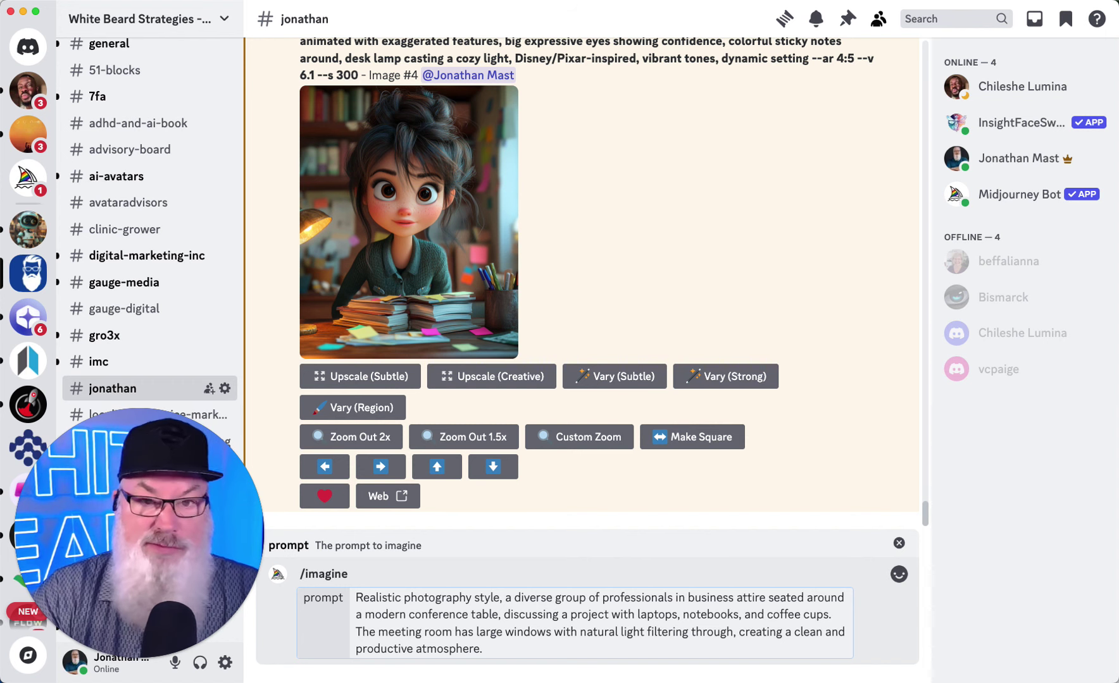
type("--ar")
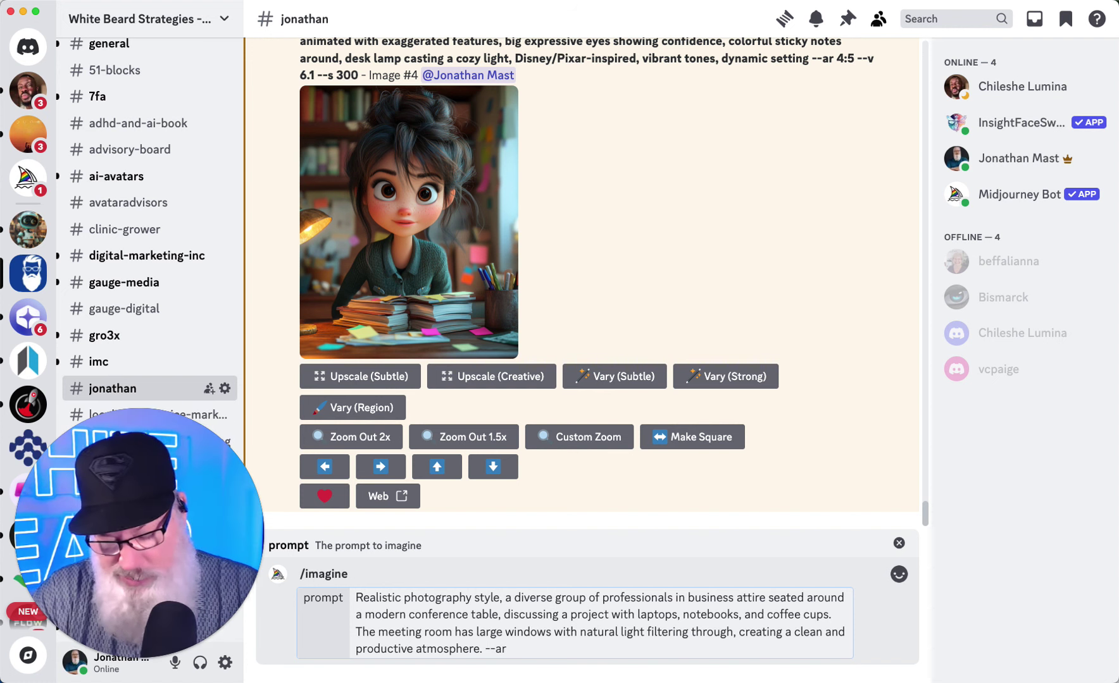
type(" 4:5 --v")
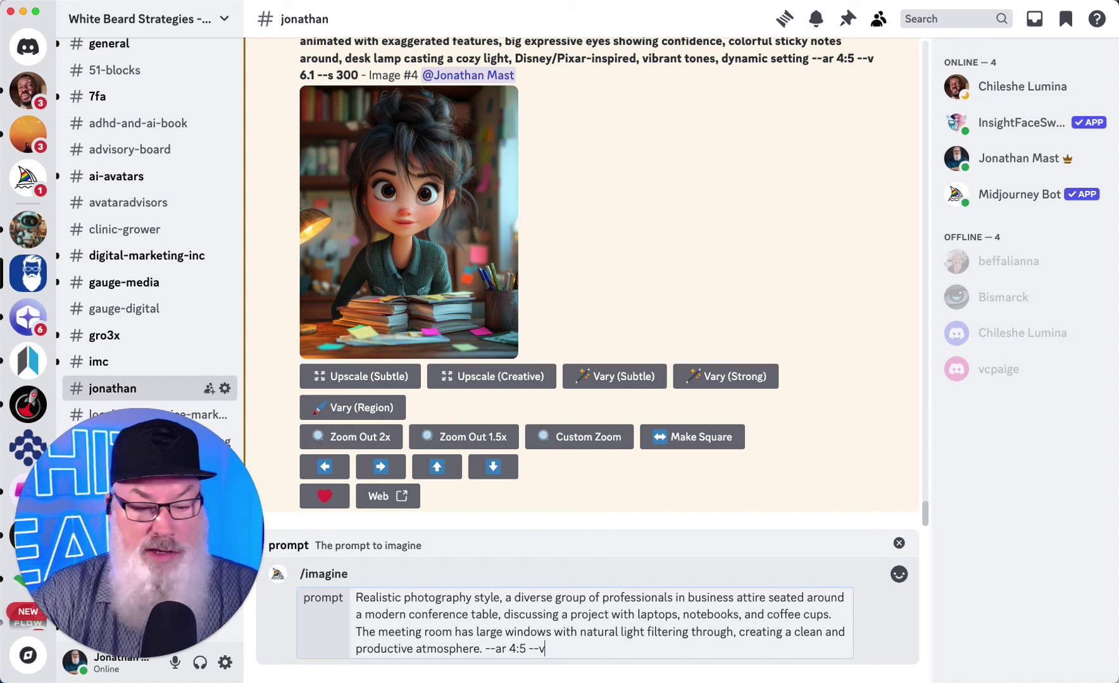
type(" 6.1")
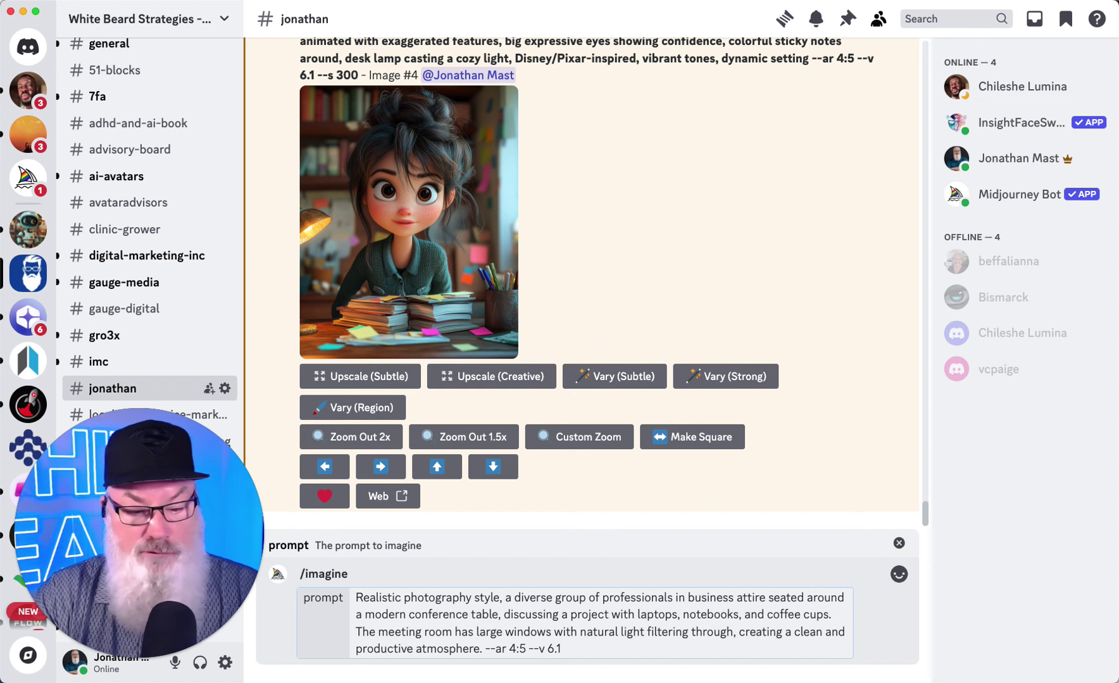
type(" --s")
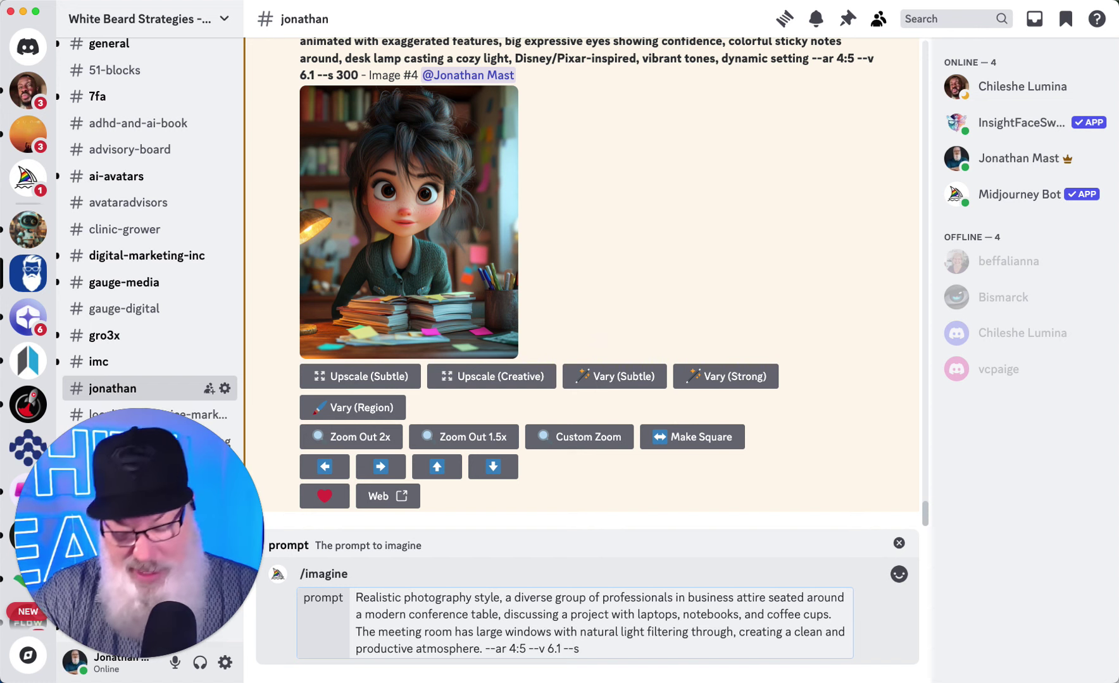
type(" 400")
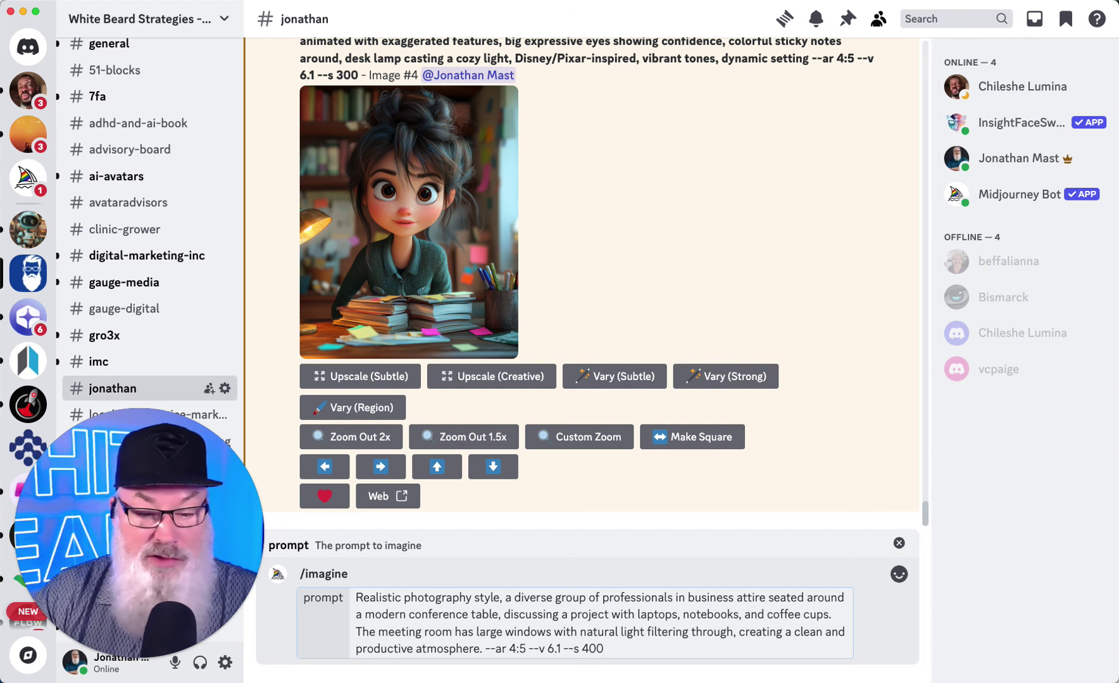
key("Return")
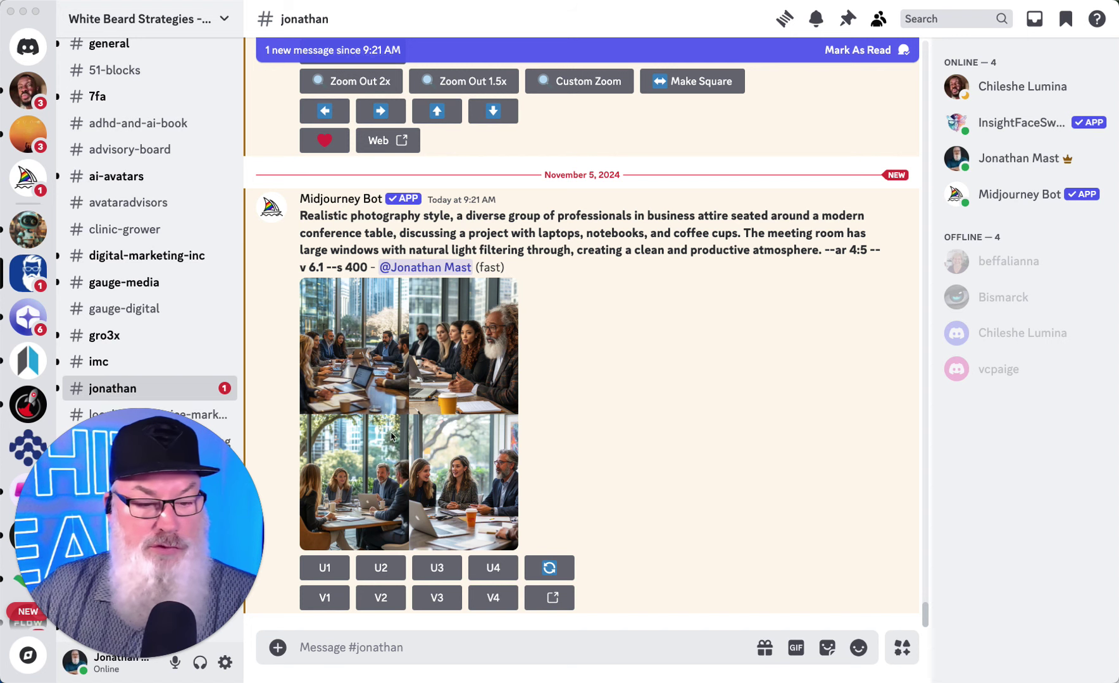
Step: View the team-meeting image grid enlarged, close it, and return to the ChatGPT chat
left_click(393, 435)
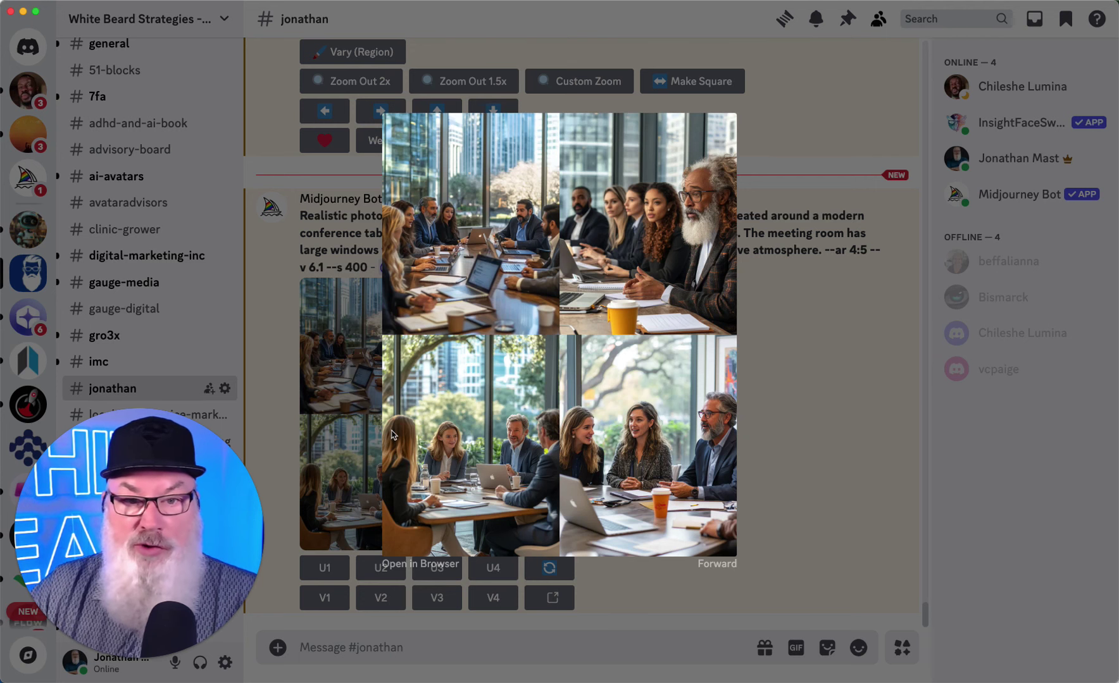
key("Escape")
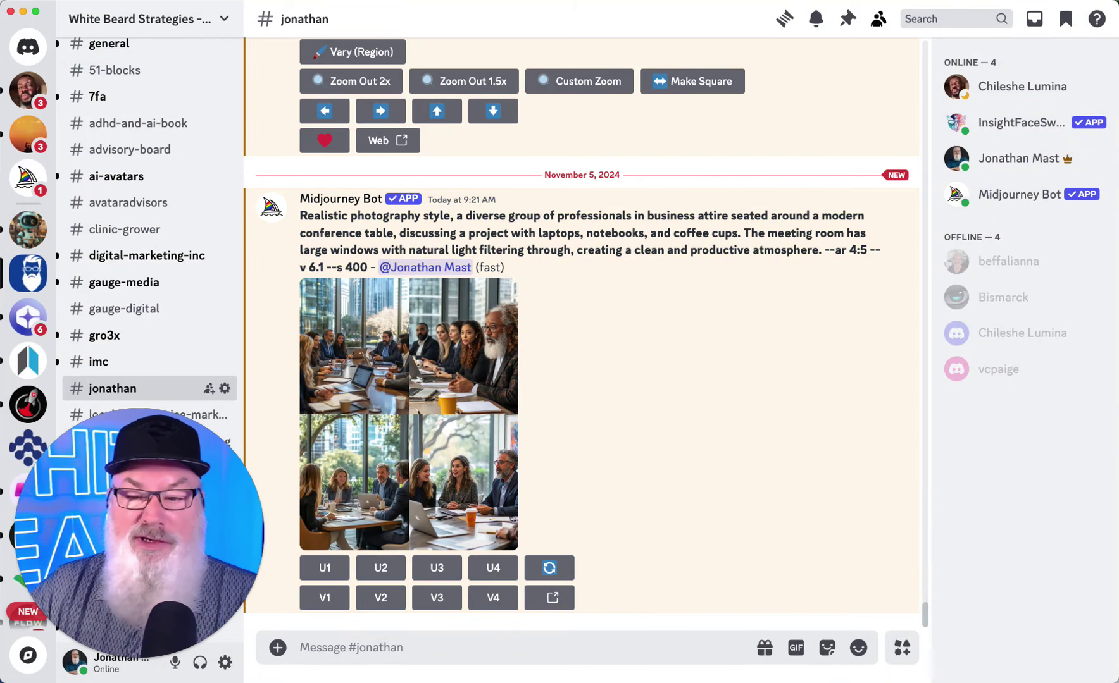
key("super+Tab")
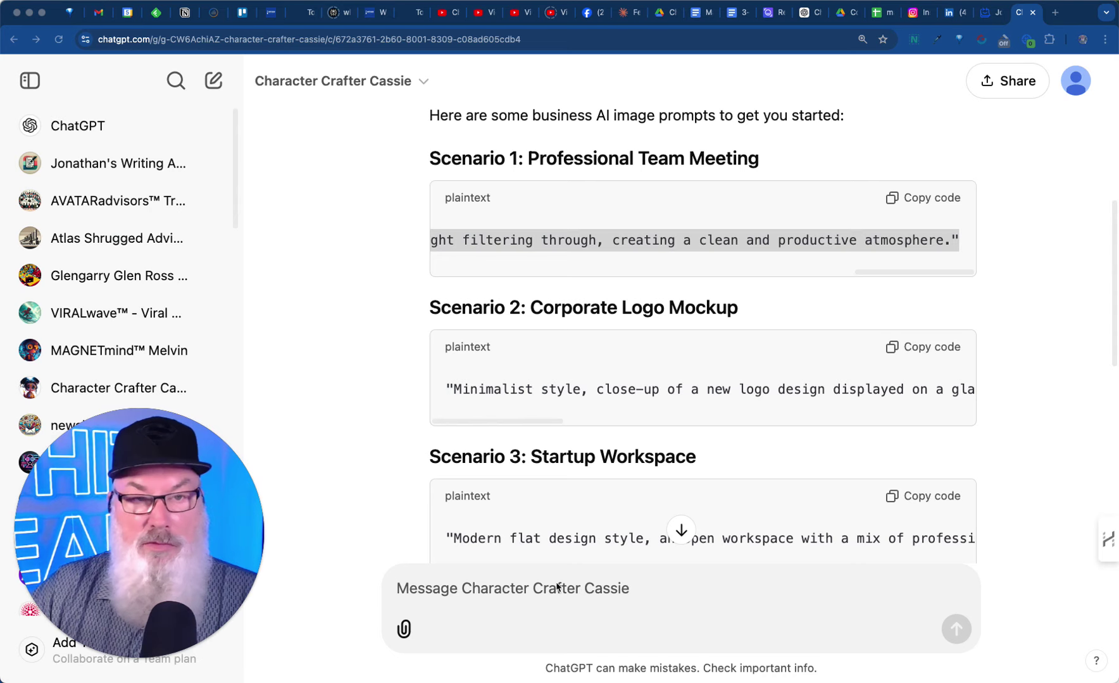
Step: Ask Cassie for a 3D cartoon animation version and copy the Team Collaboration in a Modern Office prompt
left_click(484, 593)
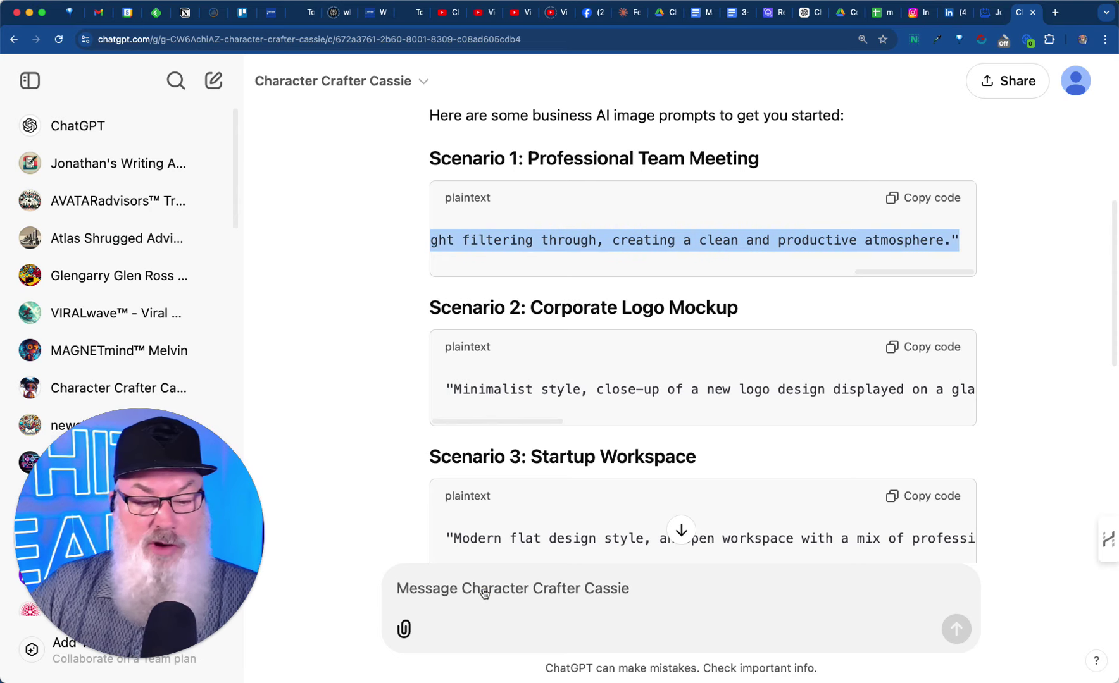
left_click(480, 591)
type("how about ")
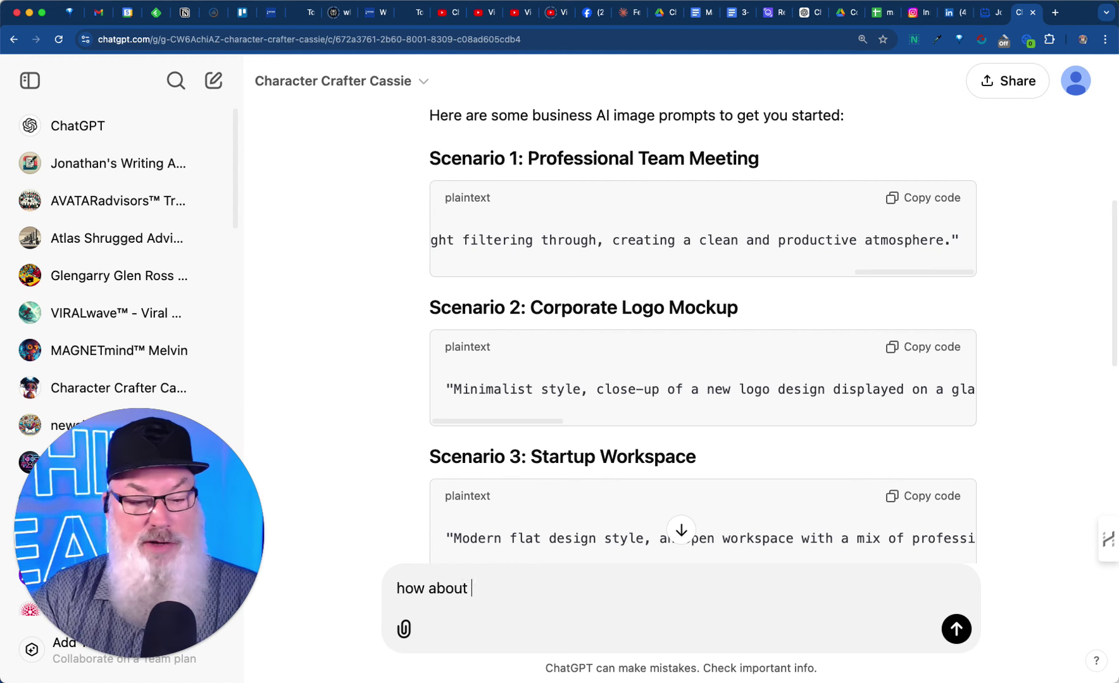
type("a 3d ca")
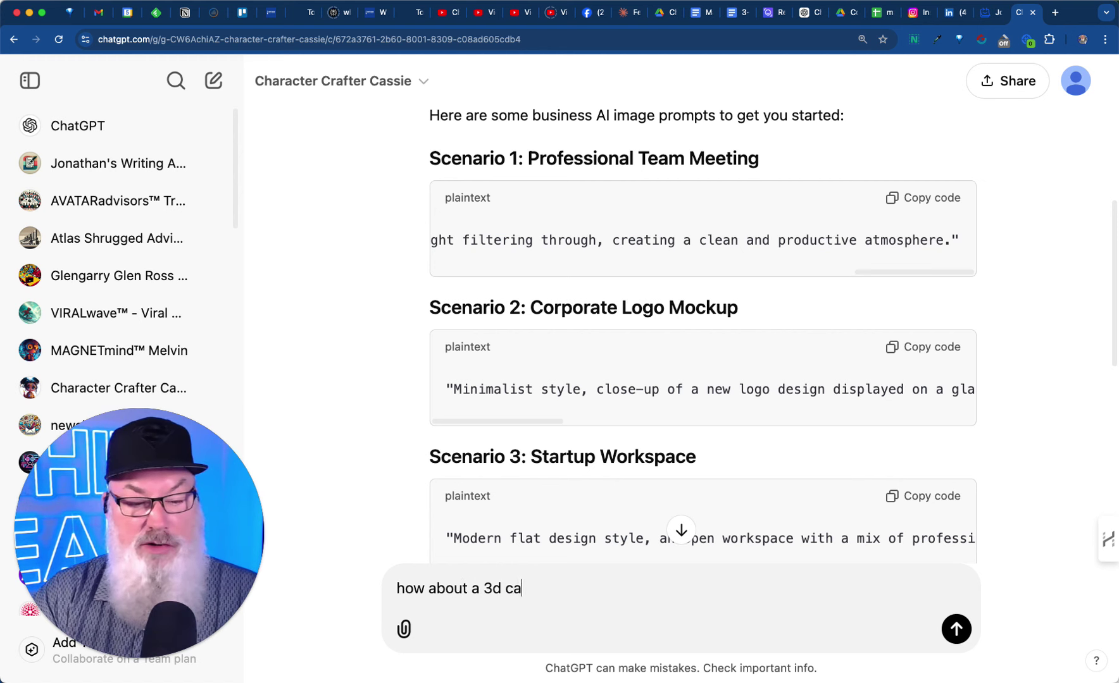
type("rtoon an")
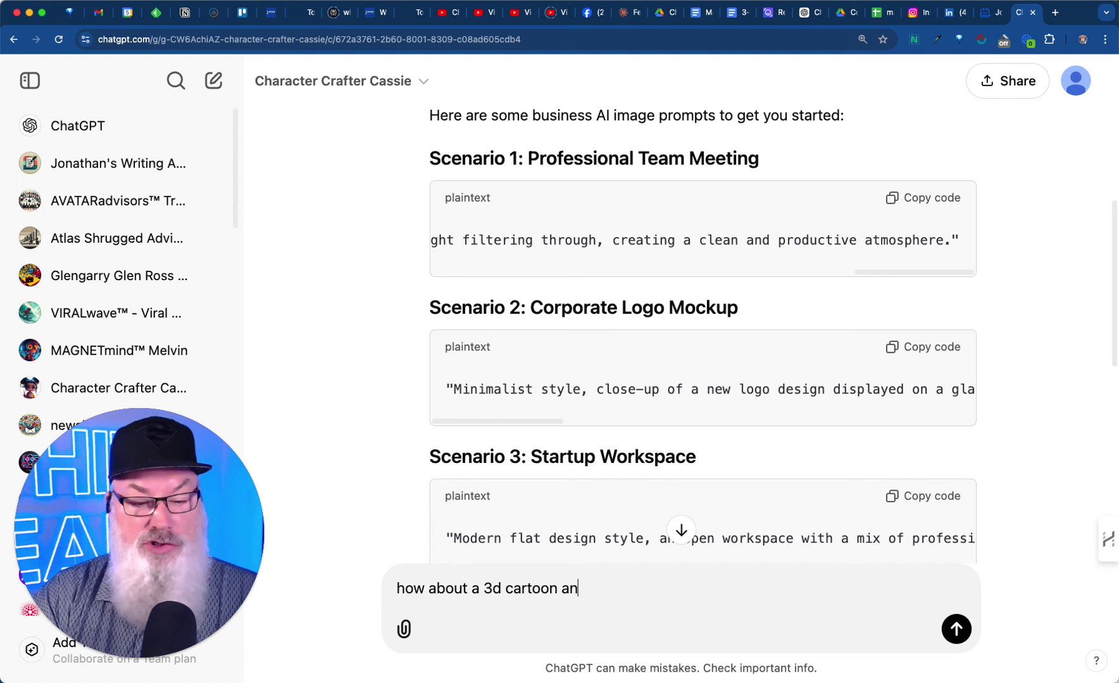
type("imation version")
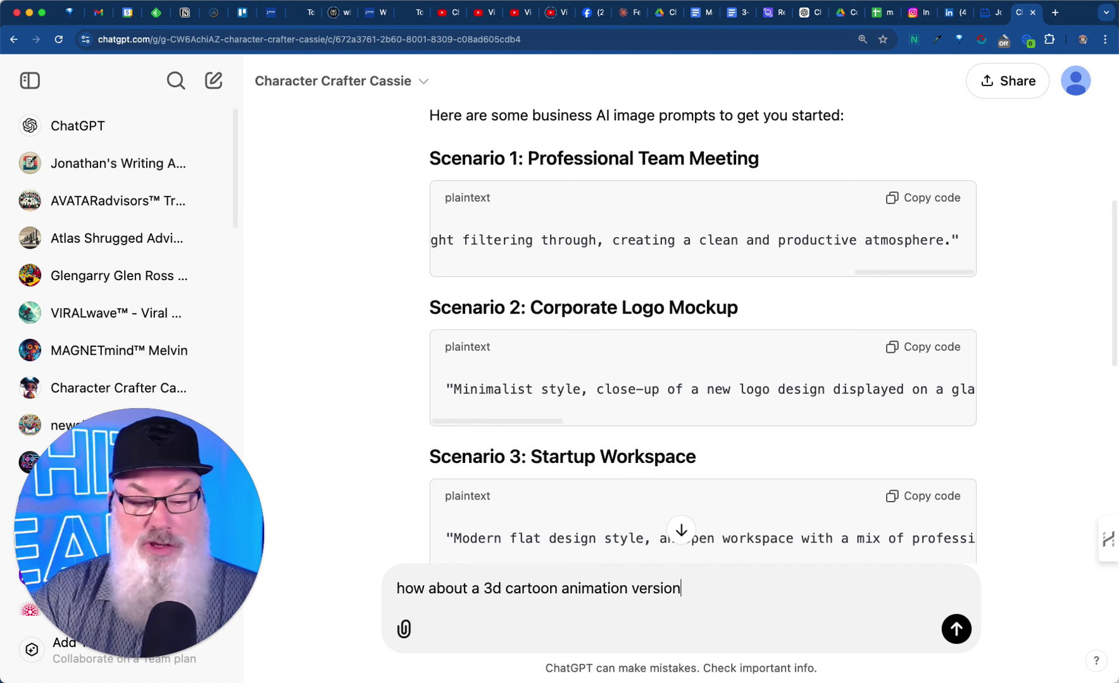
key("Return")
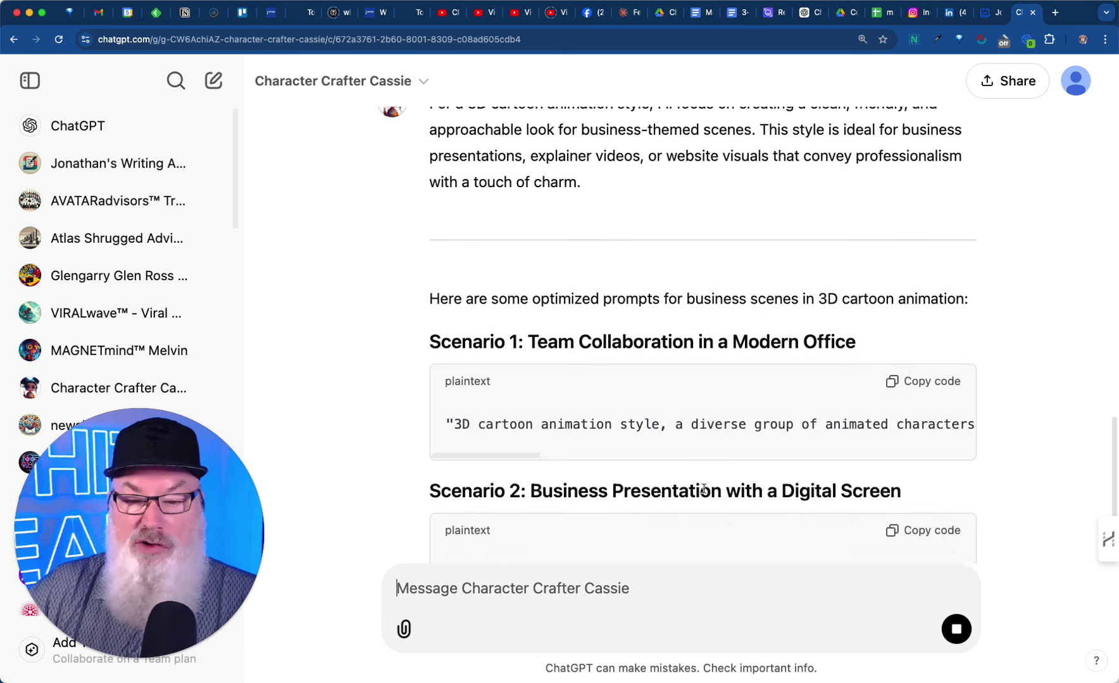
scroll(841, 380, "up", 4)
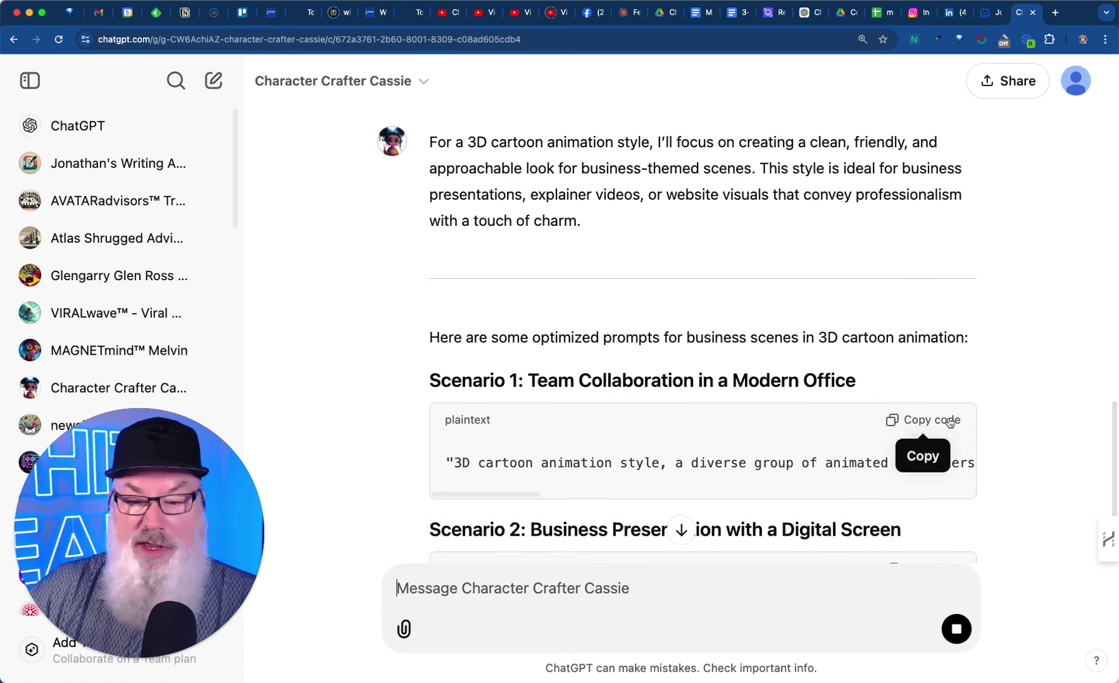
left_click(948, 421)
key("super+Tab")
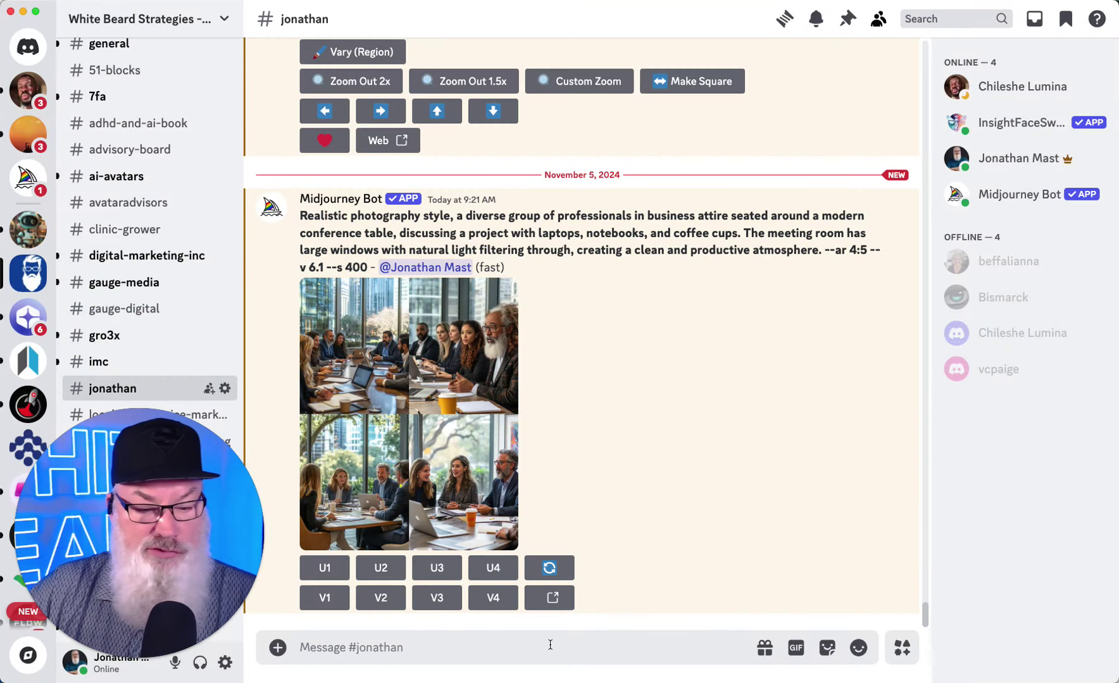
Step: Start an /imagine command in #jonathan with the 3D cartoon team-collaboration prompt pasted
left_click(547, 648)
type("/io")
key("BackSpace")
type("ma")
key("Tab")
key("super+v")
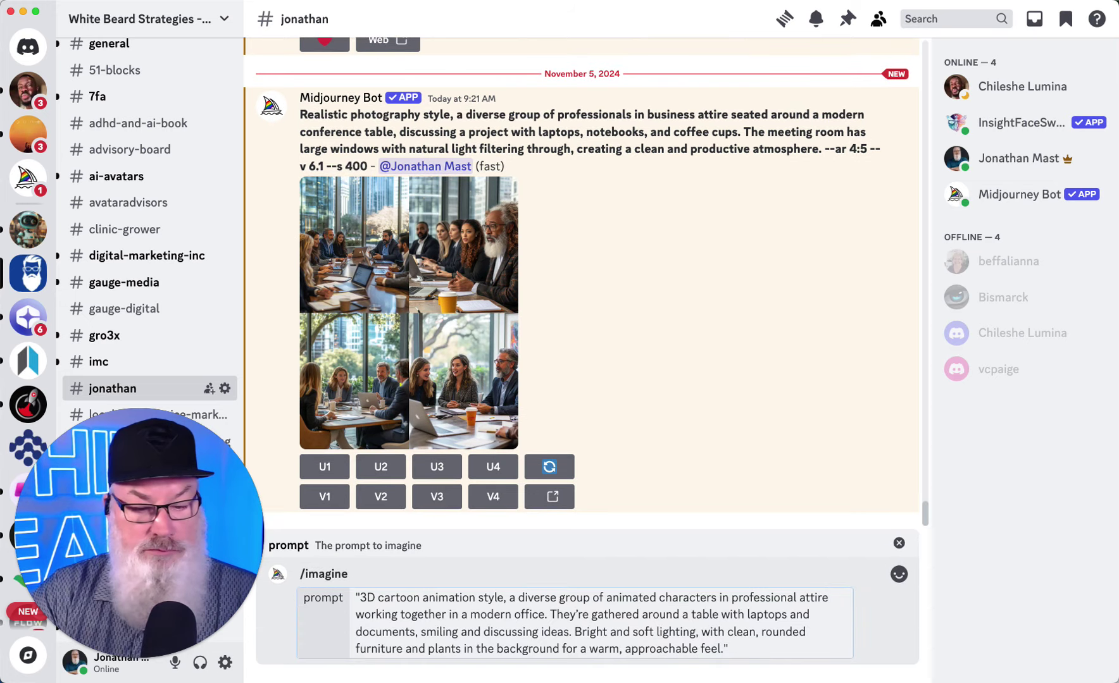
Step: Strip the prompt's quotes, append --ar 4:5 --v 6.1 --s 300, and submit it
key("BackSpace")
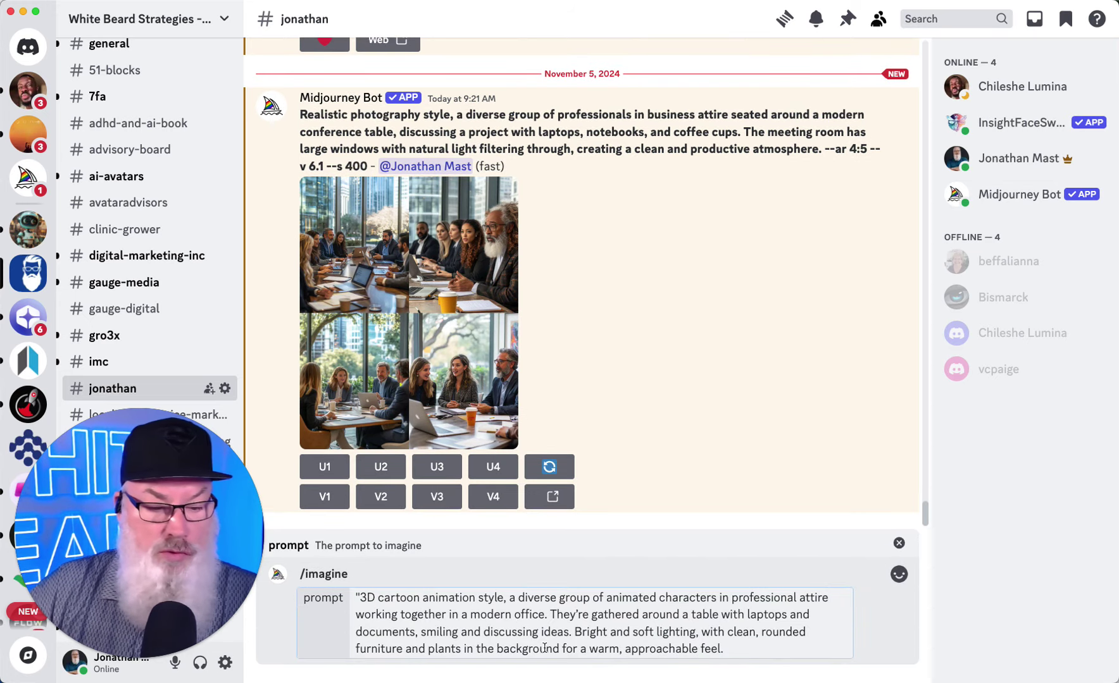
key("super+Up")
key("Right")
key("BackSpace")
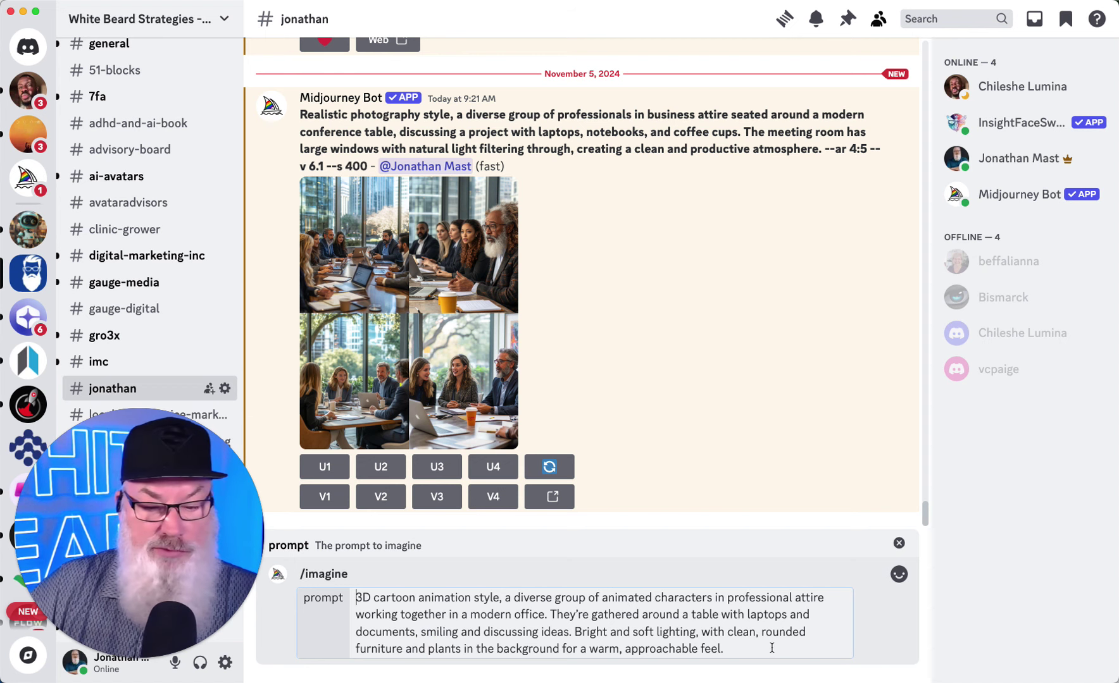
left_click(772, 647)
type("--")
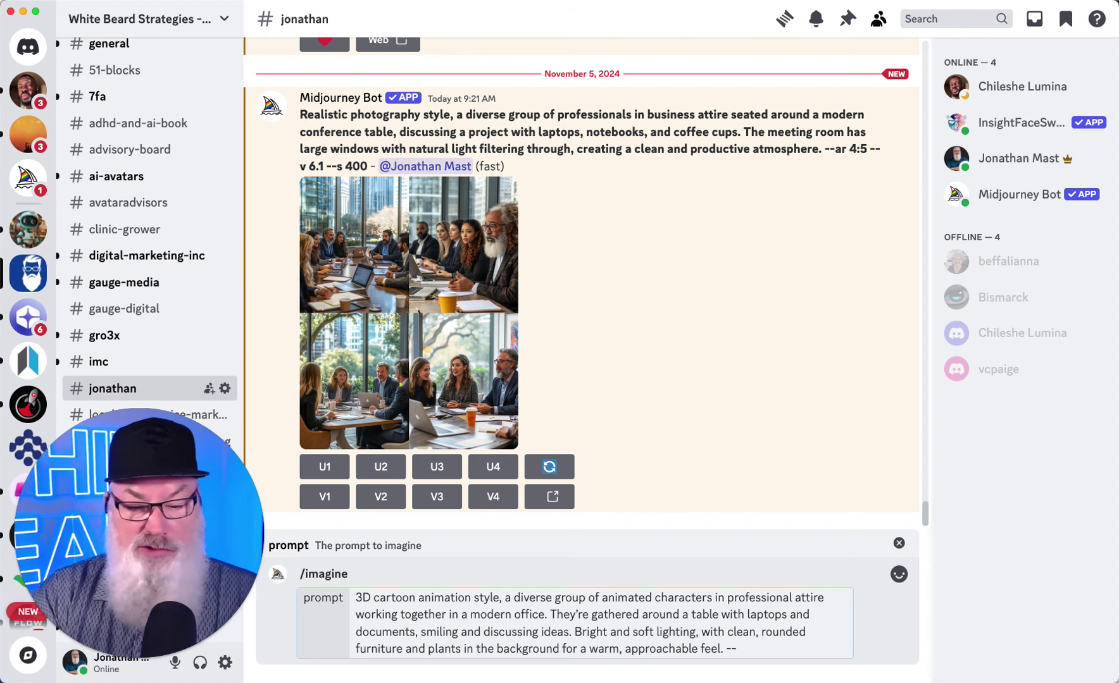
type("ar ")
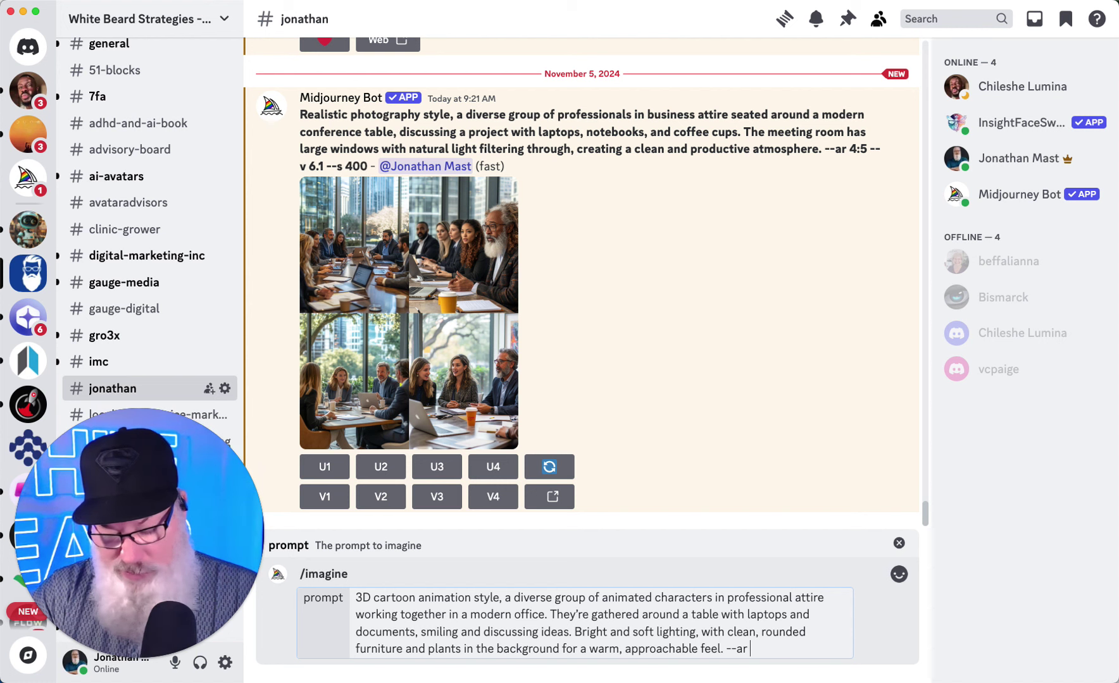
type("4:")
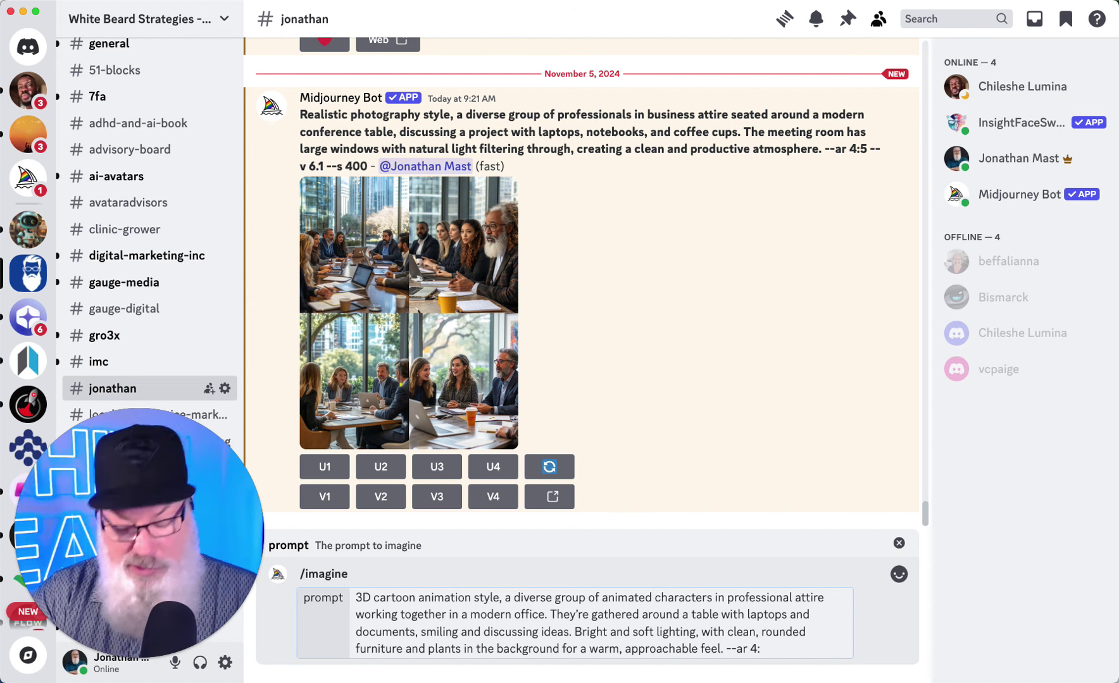
type("5")
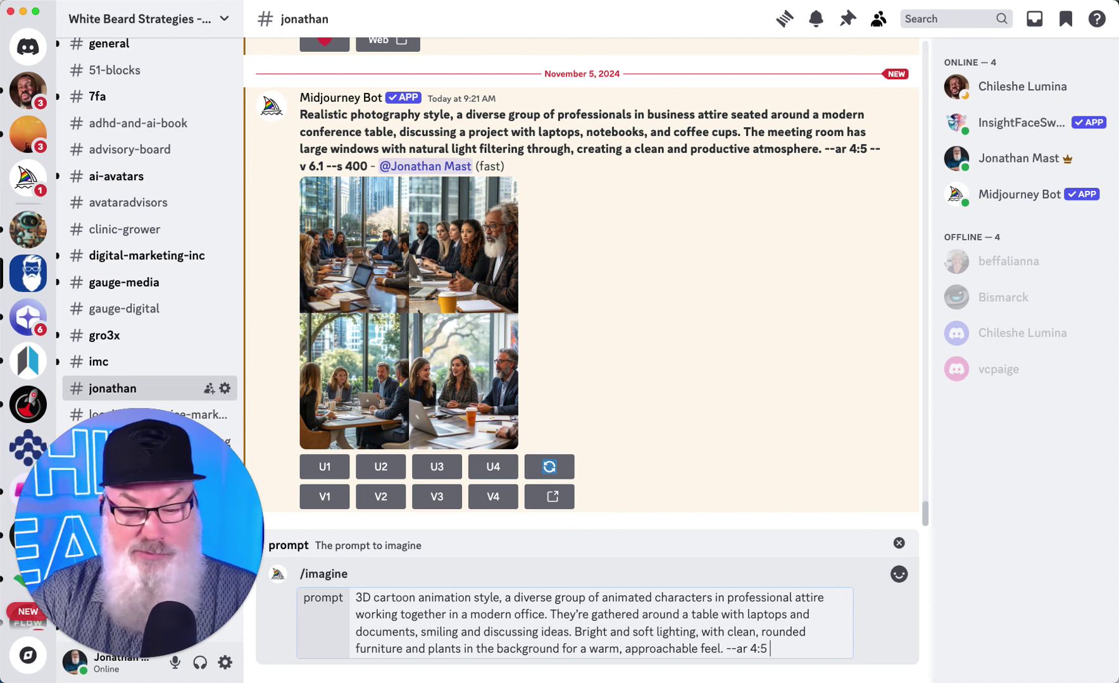
type(" --v")
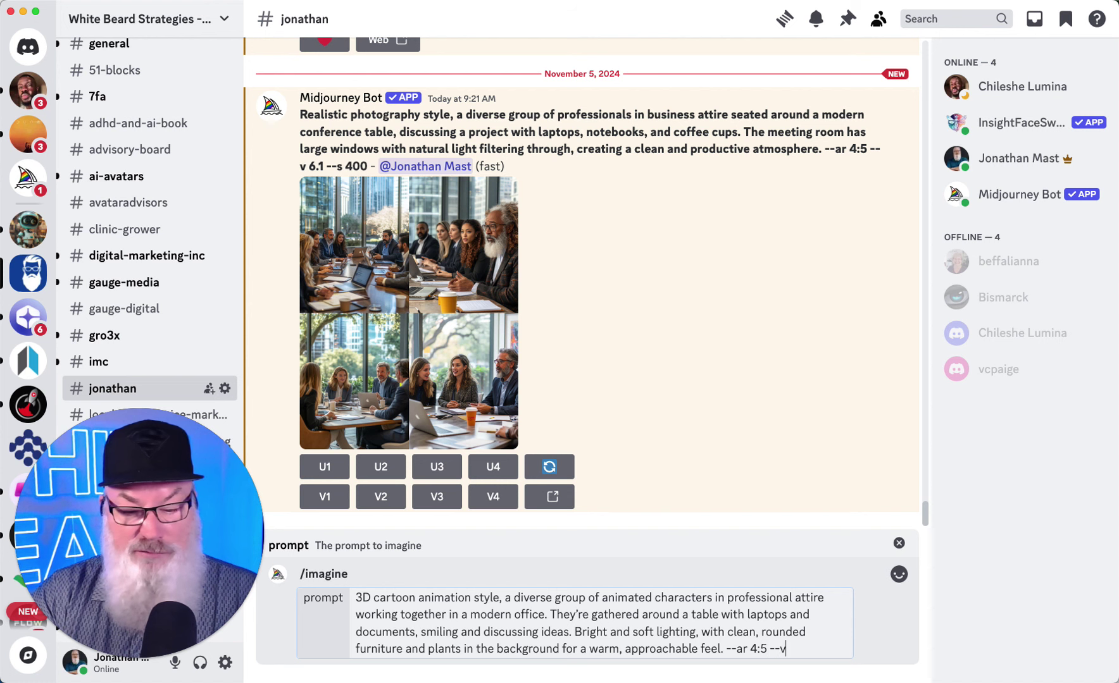
type(" 6.1")
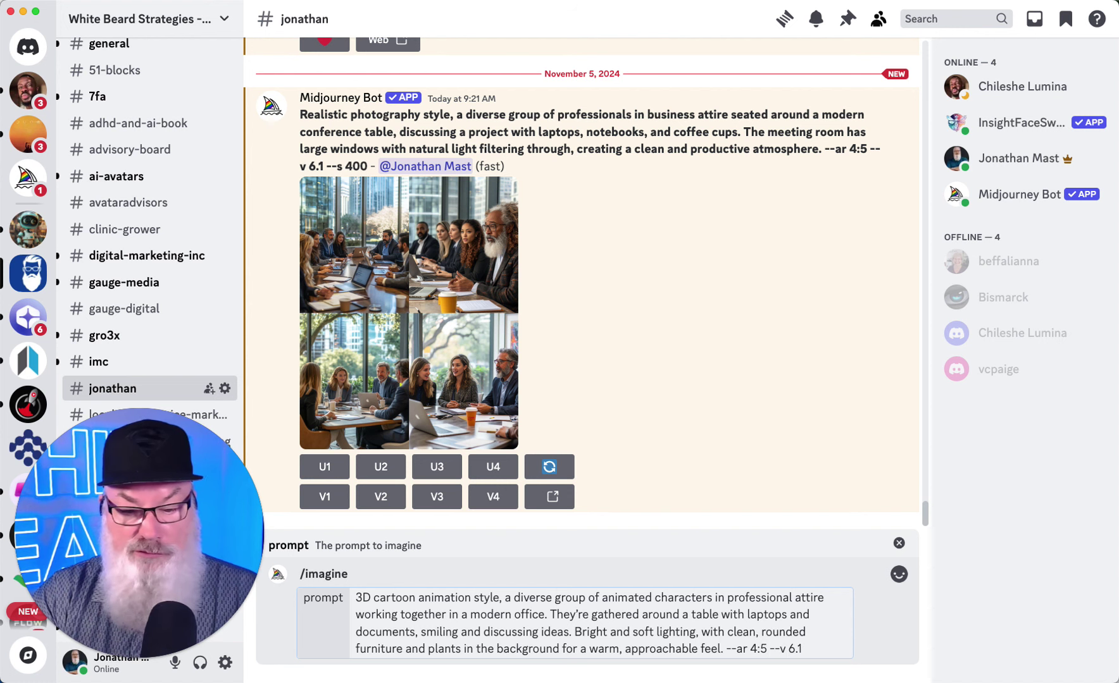
type(" --")
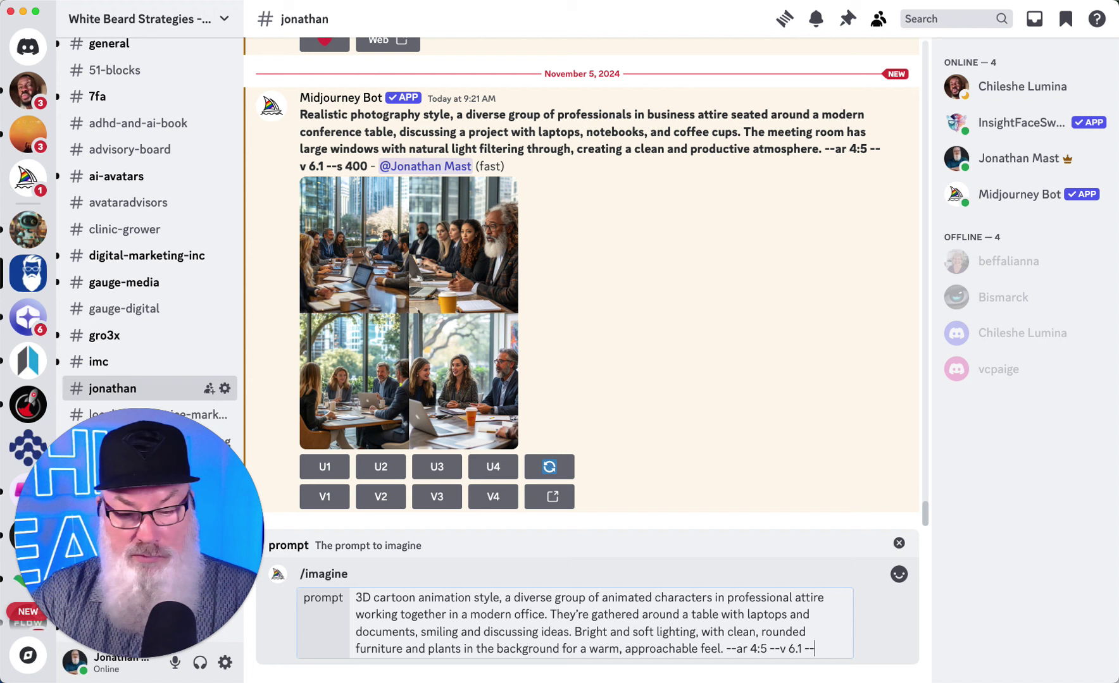
type("s 30")
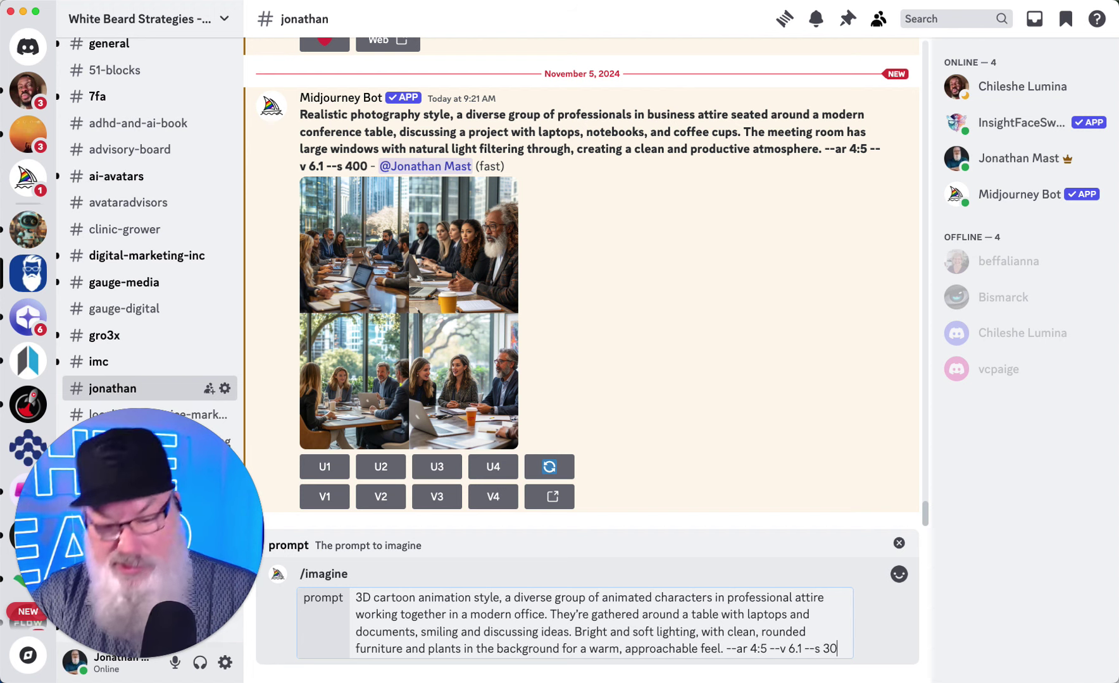
type("0")
key("Return")
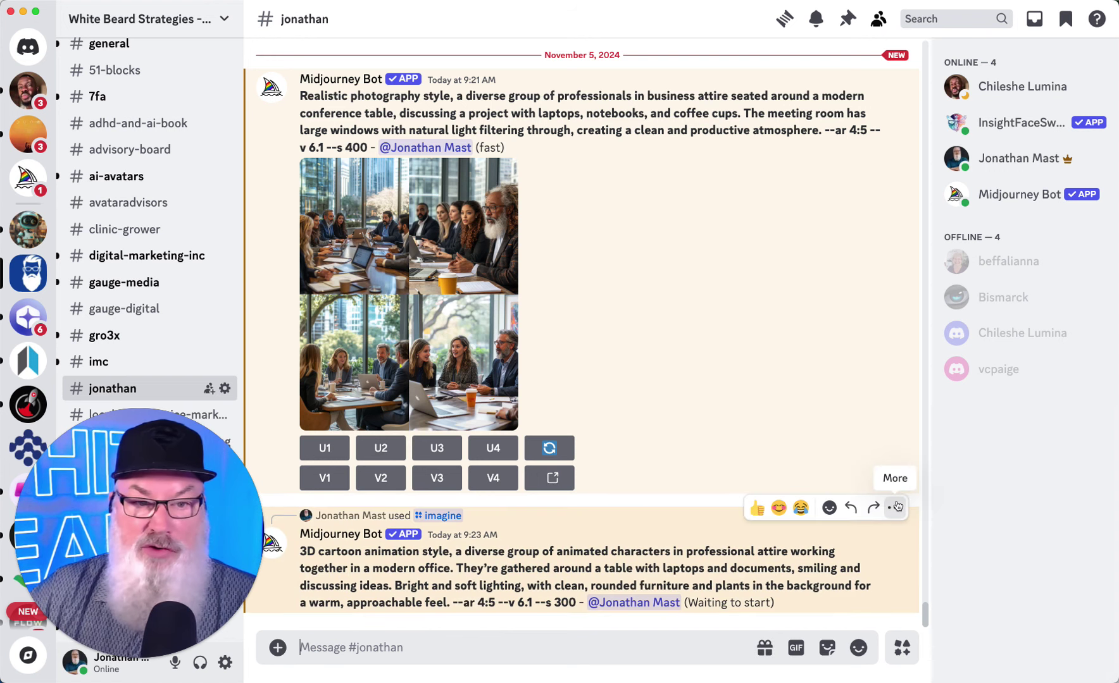
Step: Copy Cassie's 3D cartoon Scenario 5 Professional Networking Event prompt and return to Discord
key("super+Tab")
scroll(742, 264, "up", 15)
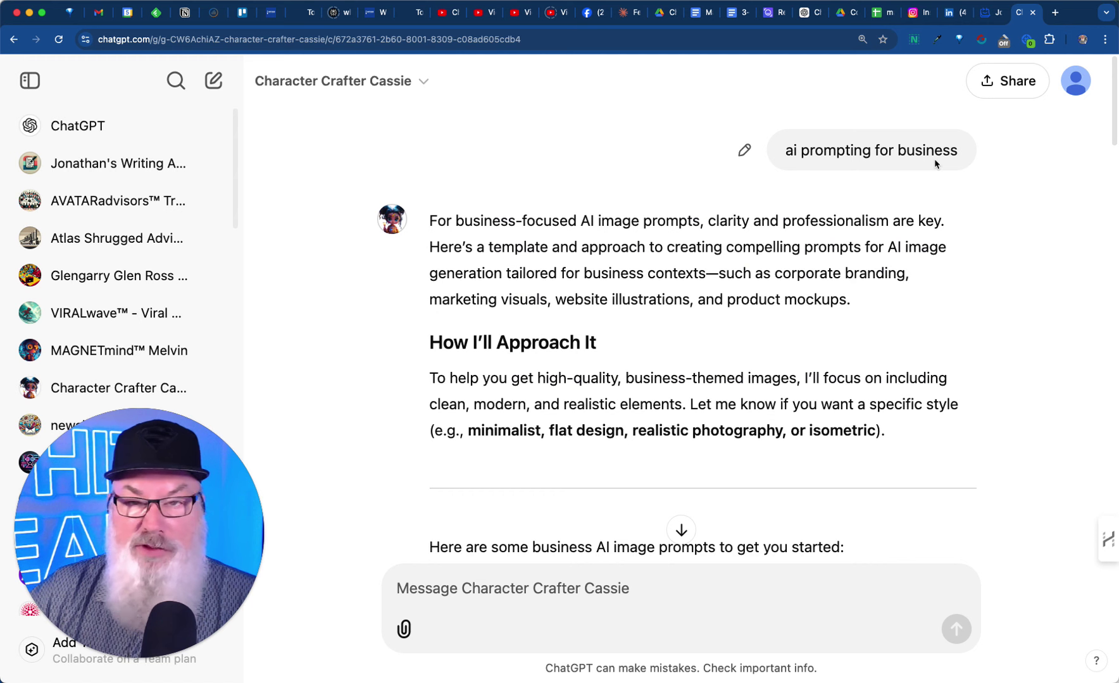
scroll(849, 268, "down", 20)
scroll(849, 269, "down", 1)
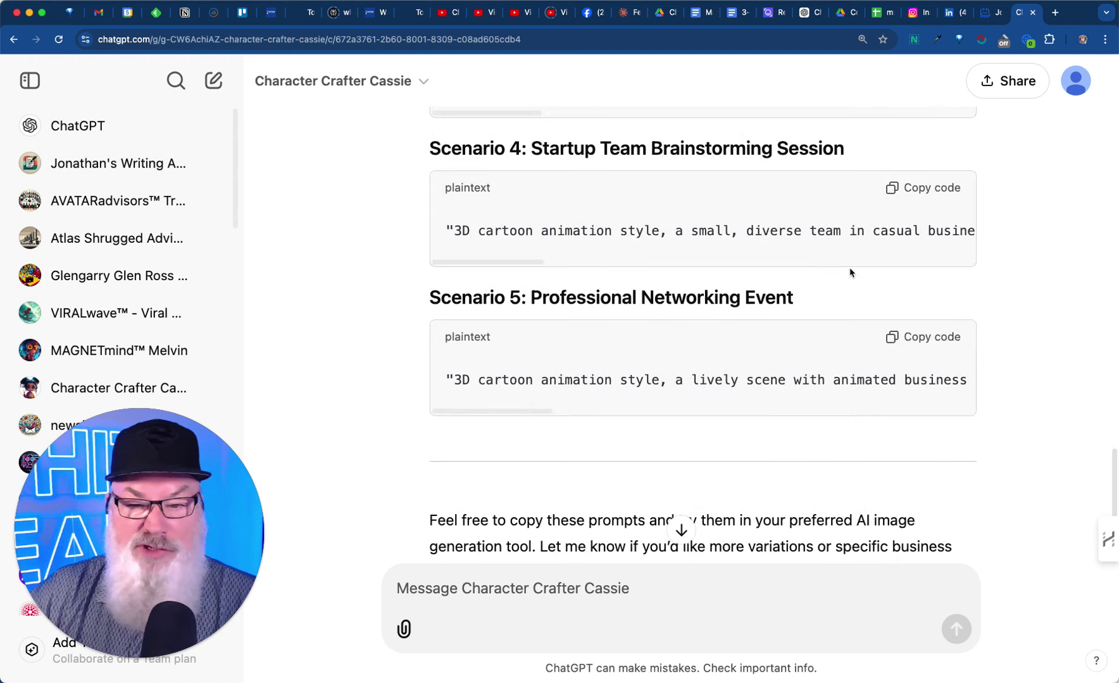
scroll(850, 272, "up", 8)
scroll(850, 272, "down", 10)
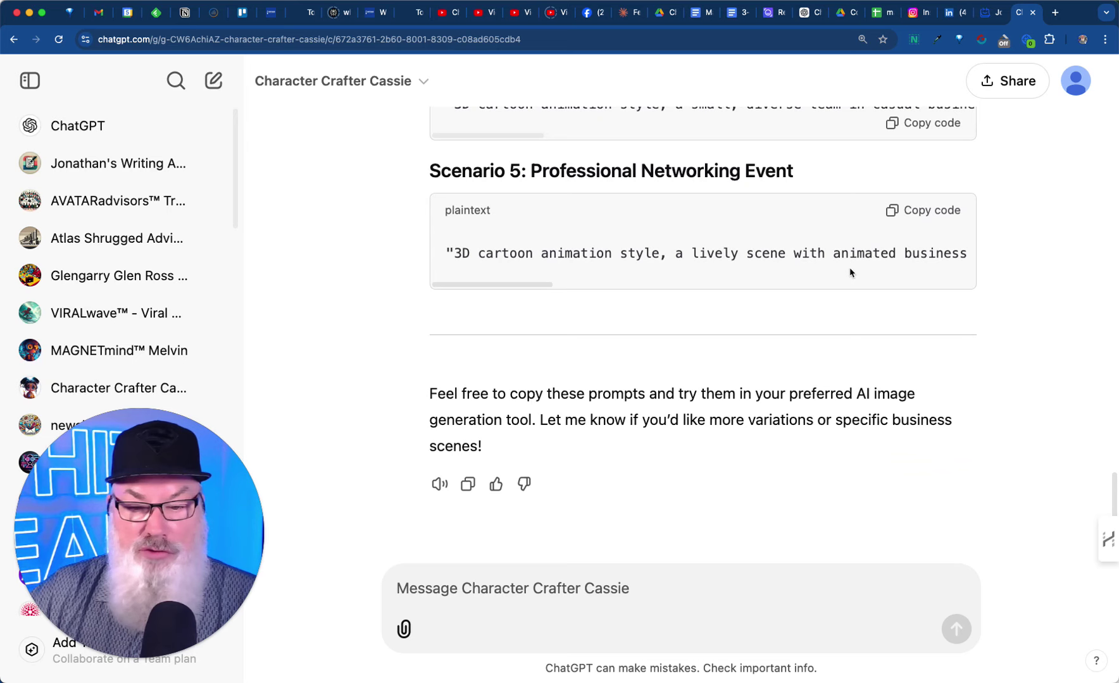
left_click(923, 213)
key("super+Tab")
left_click(503, 649)
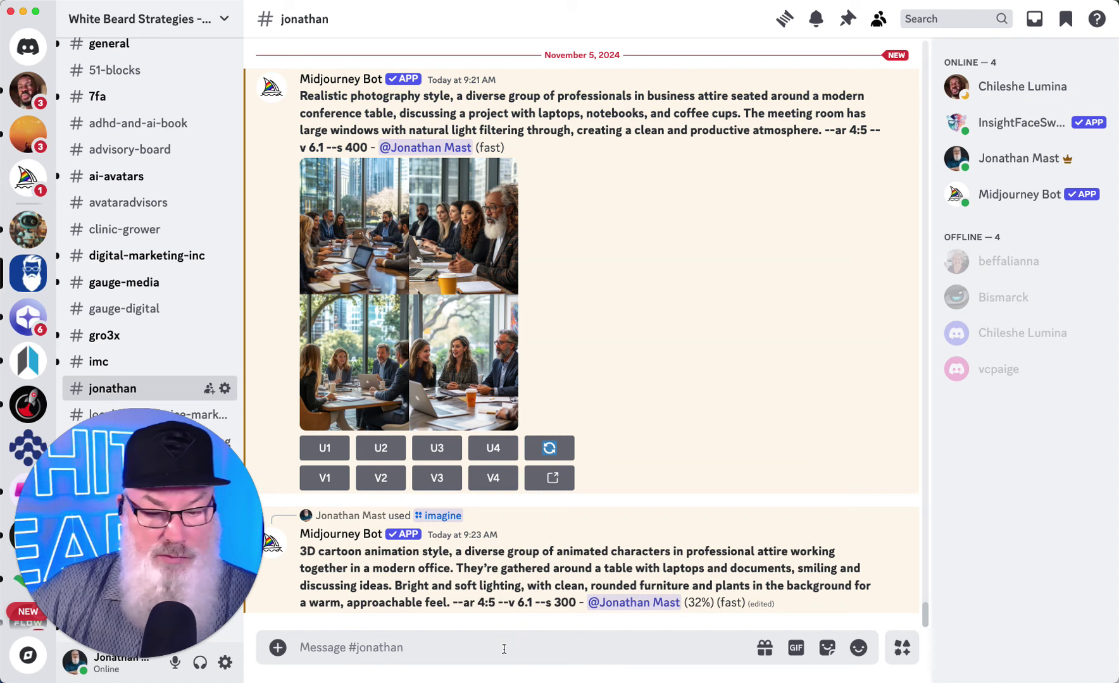
Step: Imagine the quote-free networking-event prompt with --ar 4:5 --v 6.1 --s 300, then enlarge the office grid
type("/")
key("Return")
type("\"3D cartoon animation style, a lively scene with animated business characters mingling at a networking event, holding drinks and shaking hands. The venue has modern decor with warm lighting, plants, and colorful banners, creating a welcoming, upbeat atmosphere suitable for professional networking.\"")
key("BackSpace")
left_click(358, 597)
key("BackSpace")
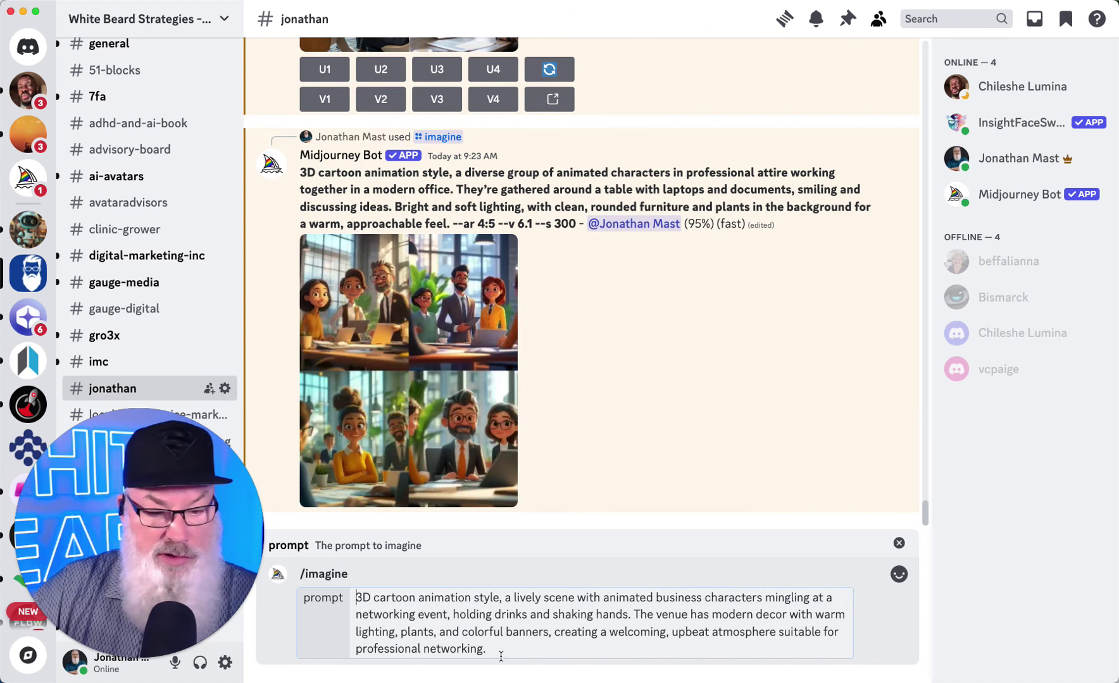
left_click(504, 650)
type("--ar 4:5 ")
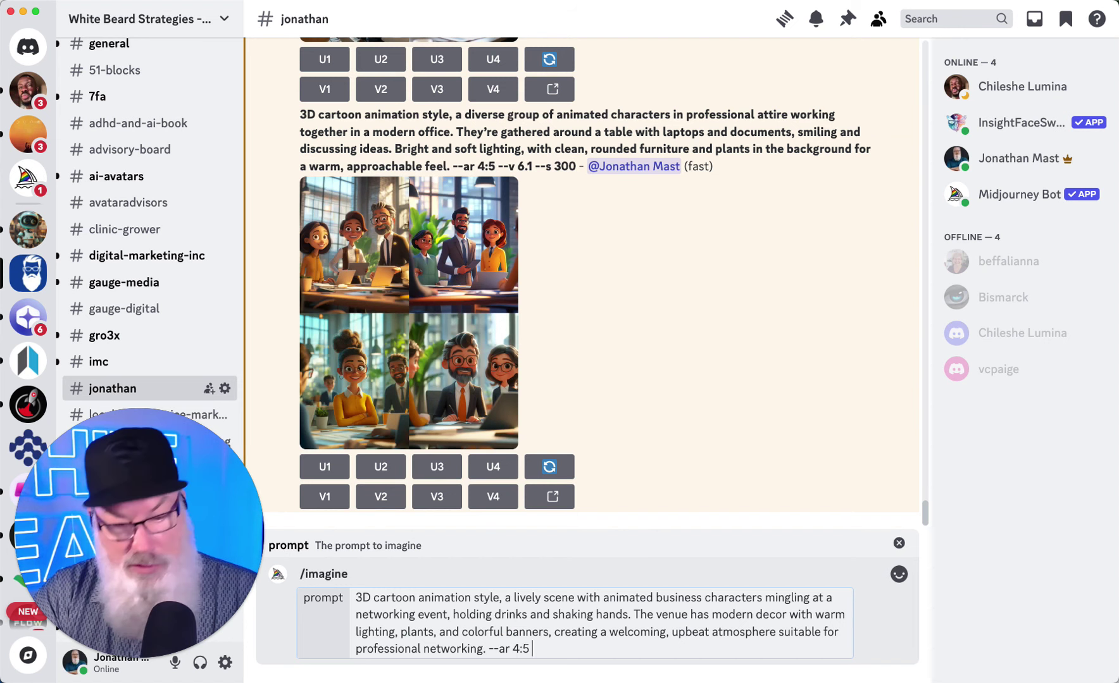
type("--v 6.1 --")
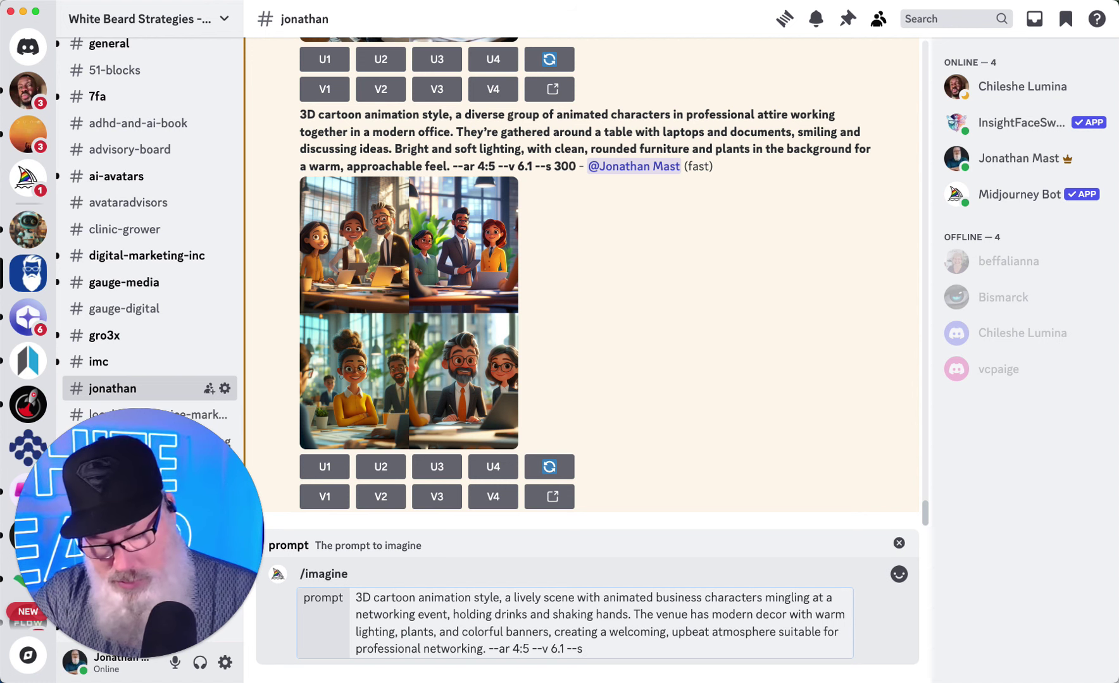
type("s 300")
key("Return")
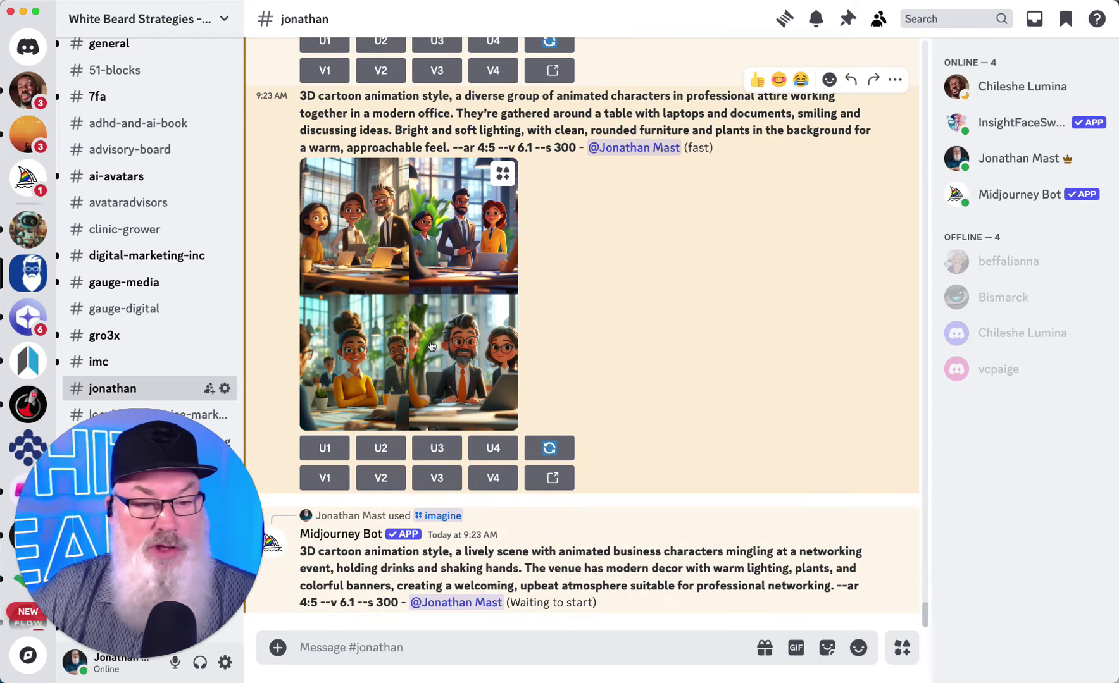
left_click(431, 347)
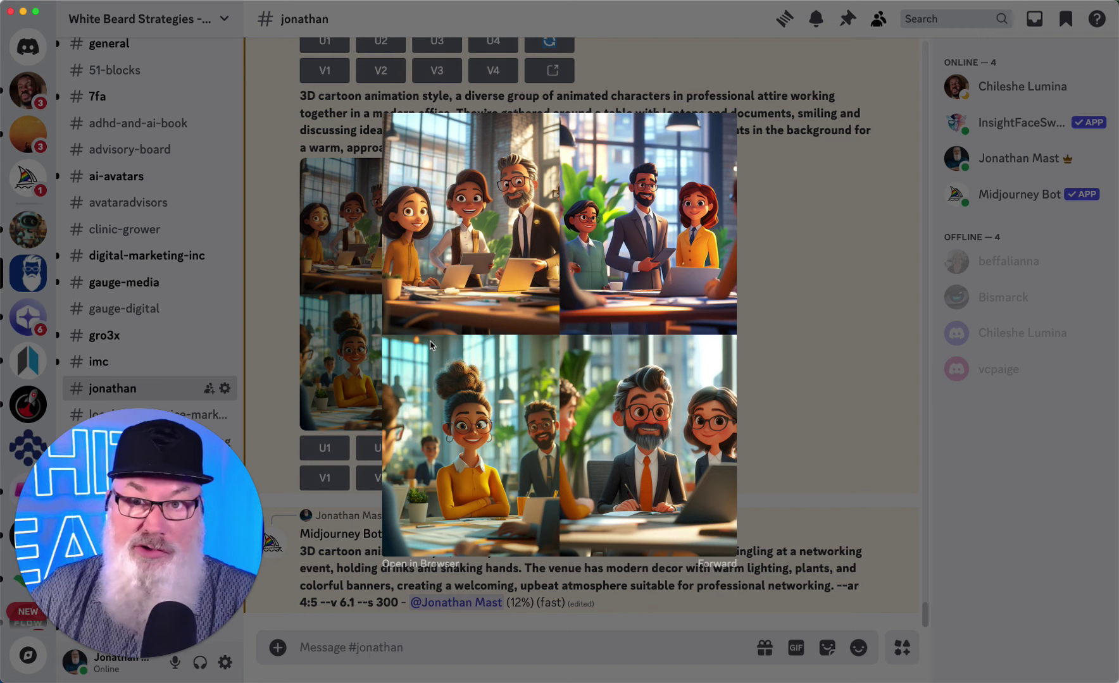
left_click(844, 315)
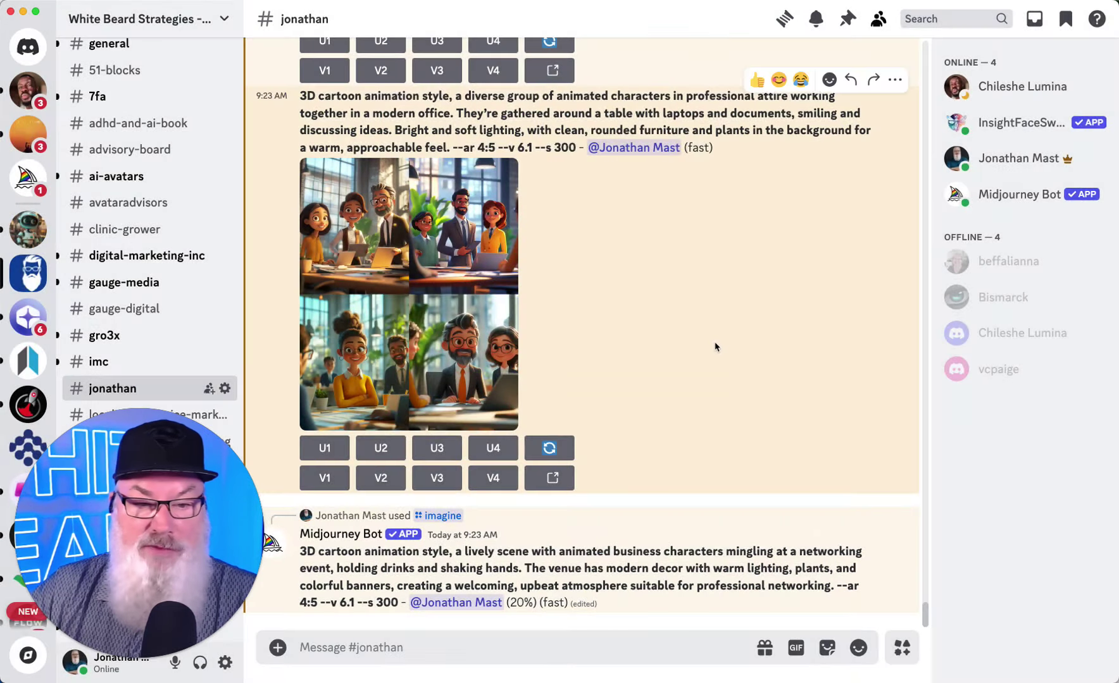
scroll(705, 345, "up", 10)
scroll(704, 345, "down", 3)
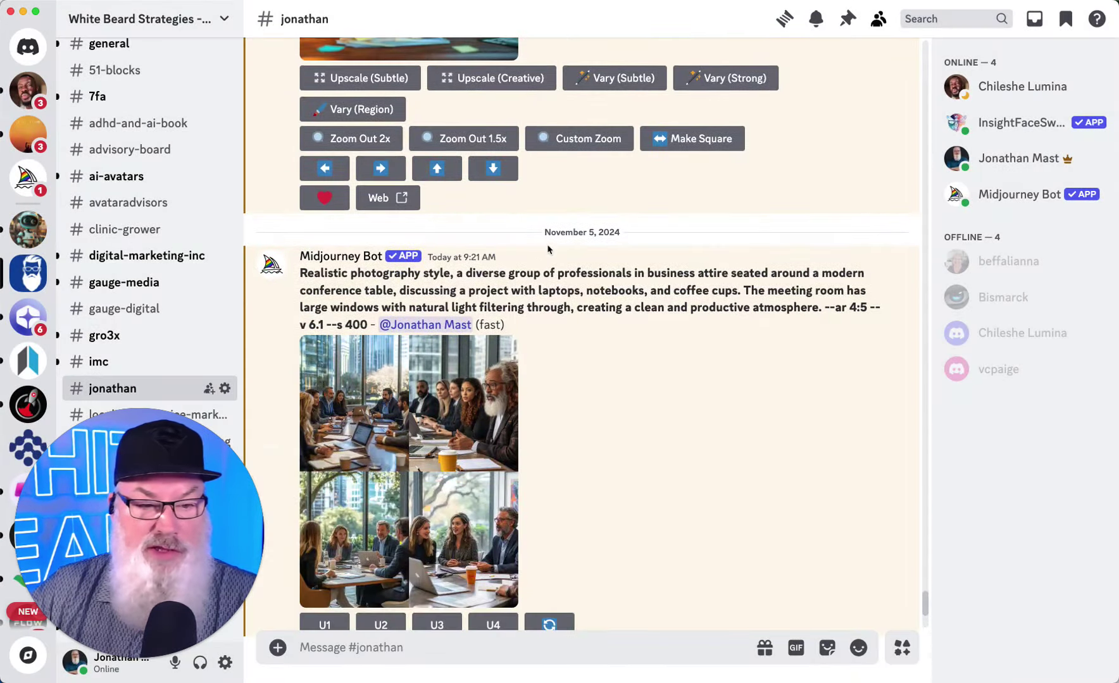
left_click(446, 483)
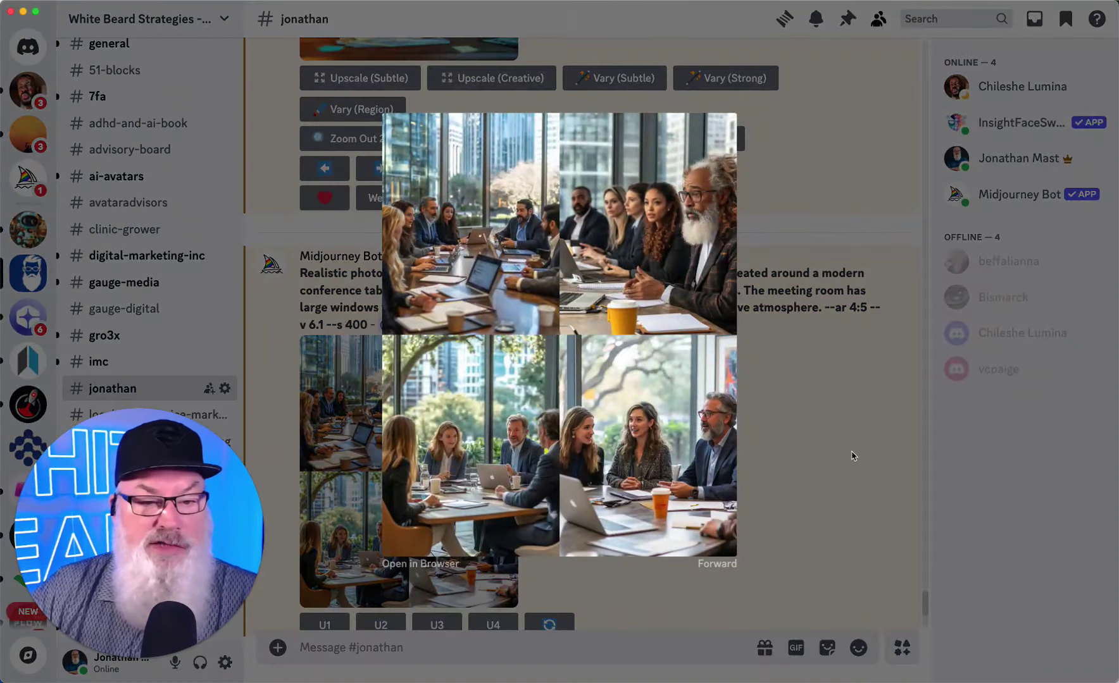
Step: Upscale images 3 and 4 of the business-meeting photo grid and image 3 of the cartoon grid
left_click(816, 462)
scroll(455, 552, "down", 4)
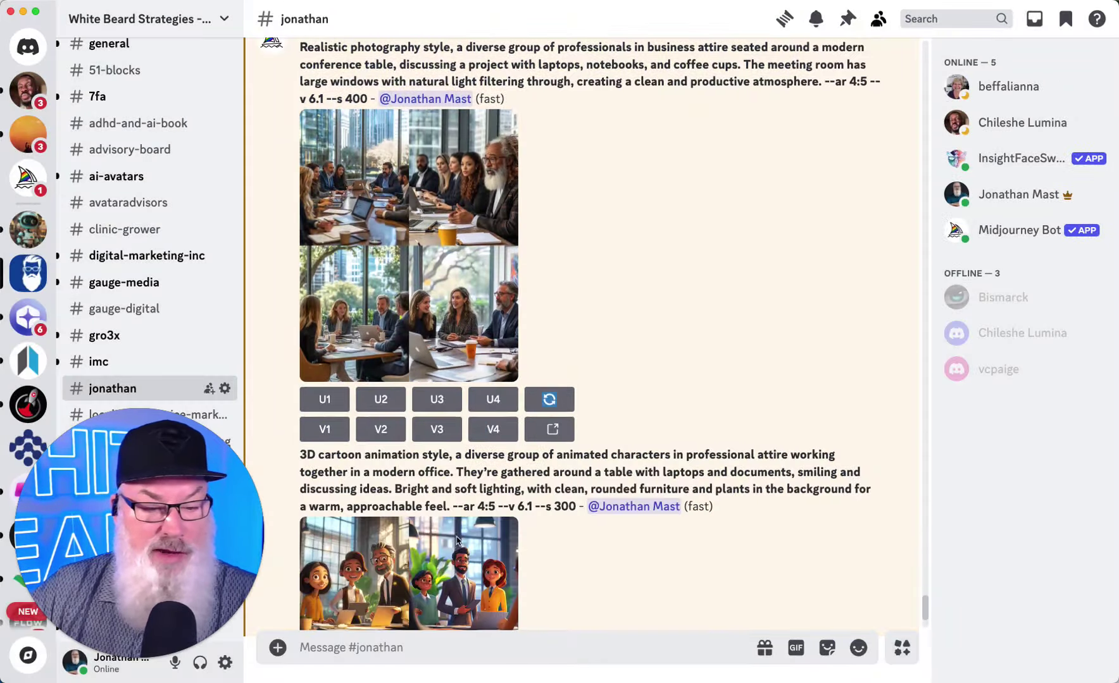
left_click(437, 400)
left_click(498, 401)
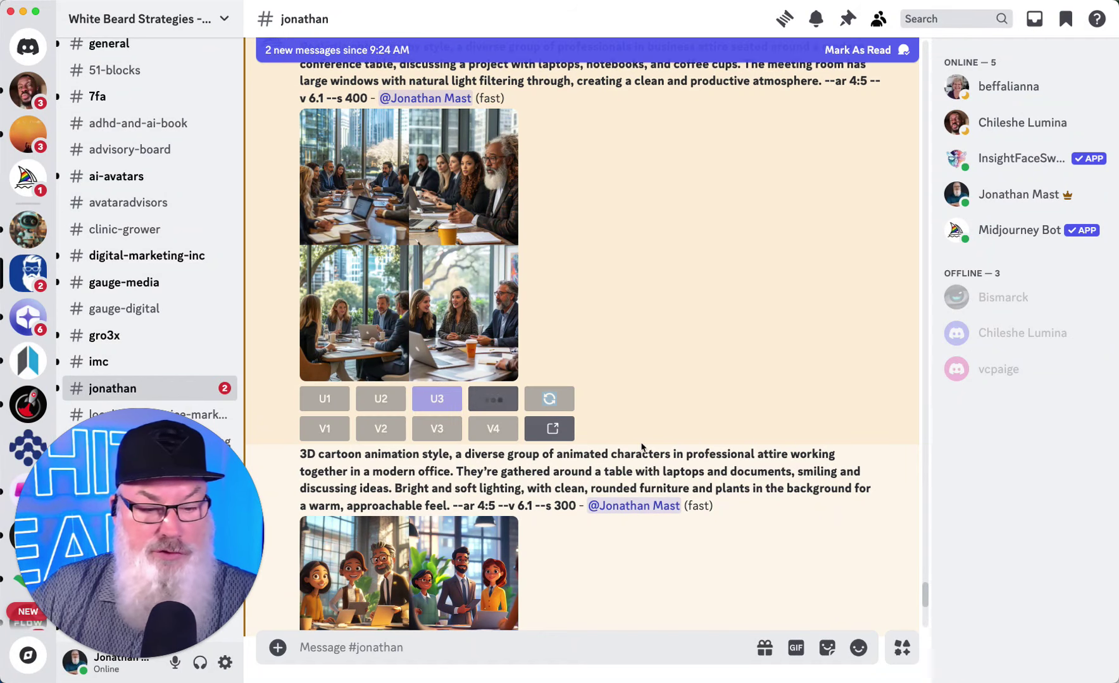
scroll(443, 329, "down", 7)
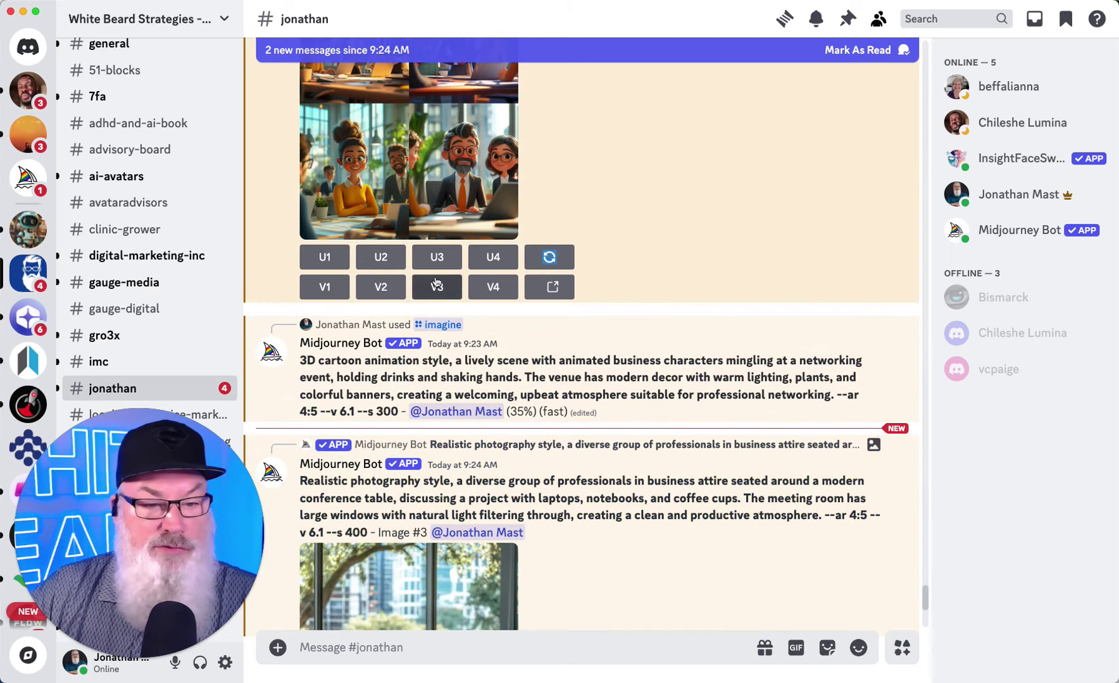
left_click(437, 257)
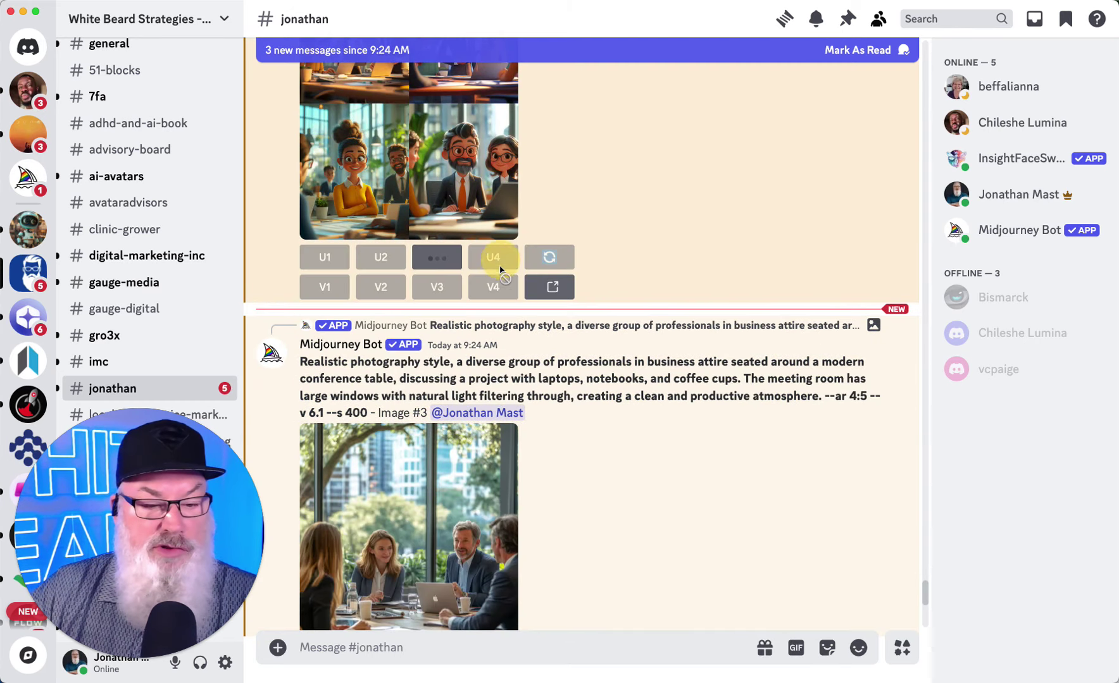
Step: Inspect the upscaled Image #3 and Image #4 at full size
scroll(405, 239, "down", 5)
left_click(405, 238)
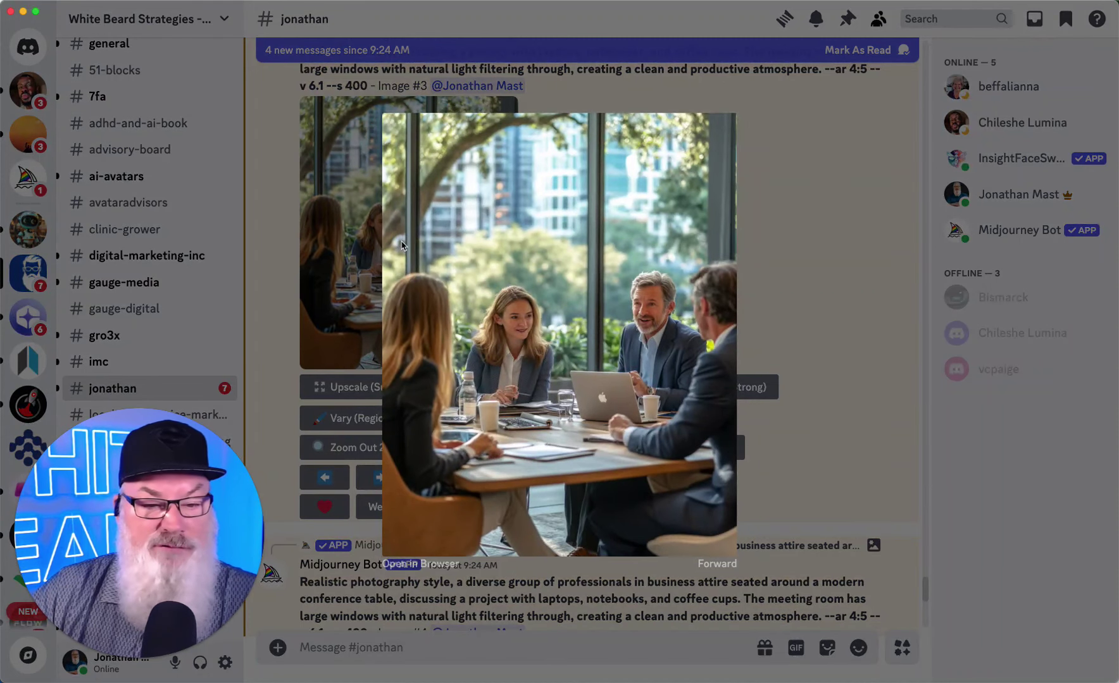
left_click(405, 246)
scroll(405, 240, "down", 8)
left_click(405, 236)
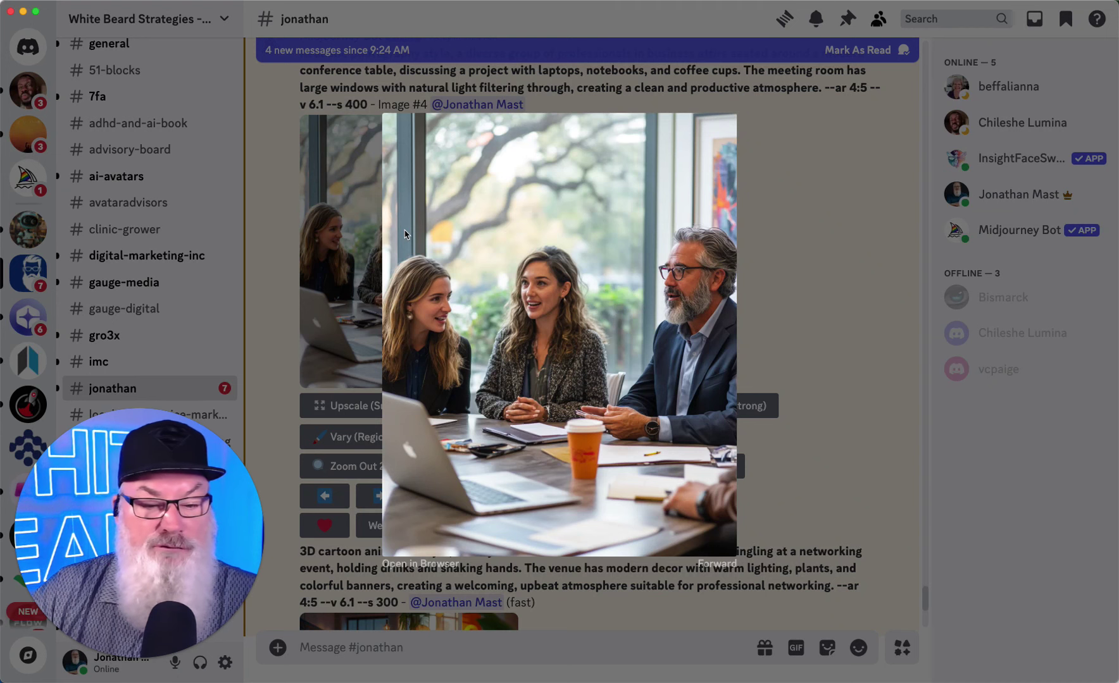
left_click(405, 234)
scroll(390, 370, "down", 6)
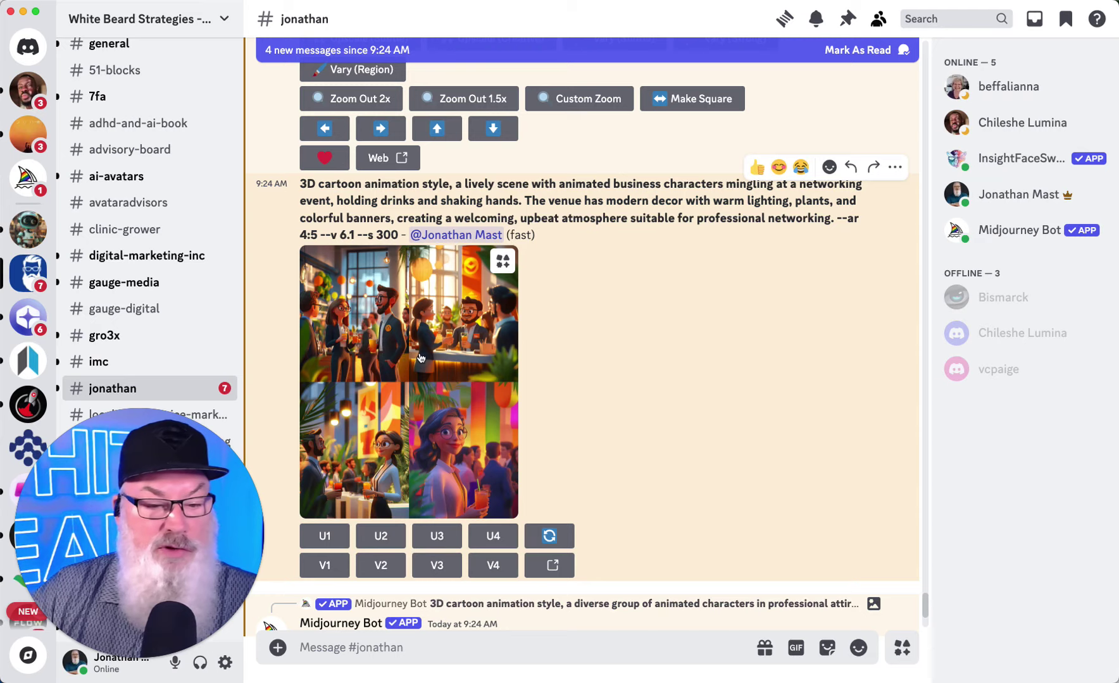
left_click(422, 355)
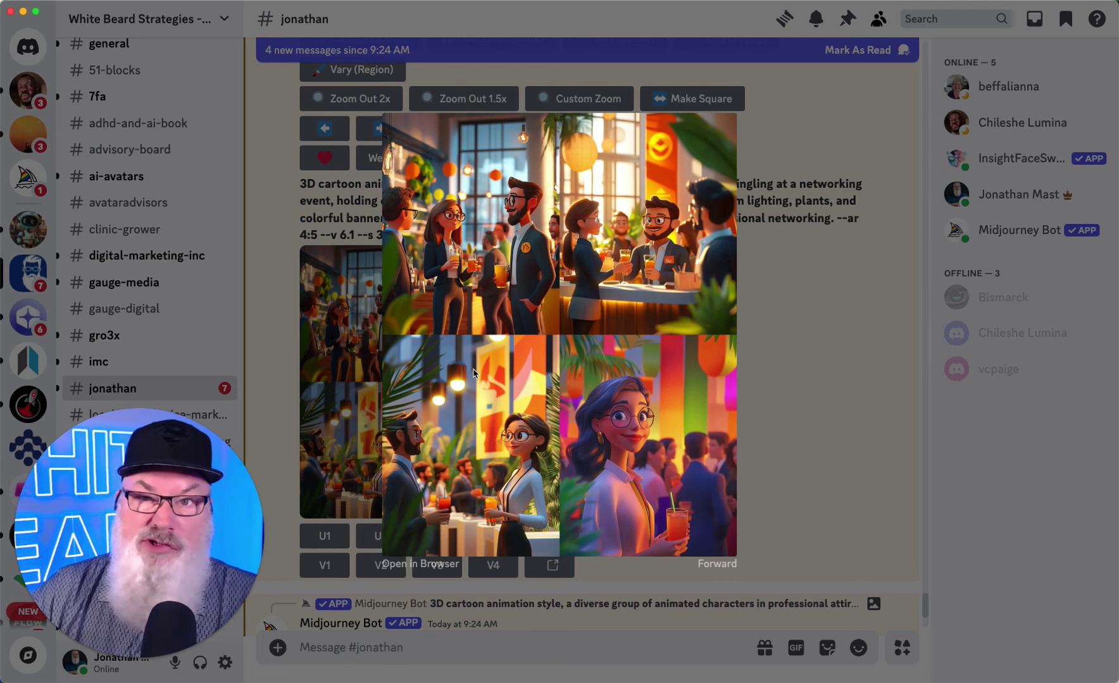
key("Escape")
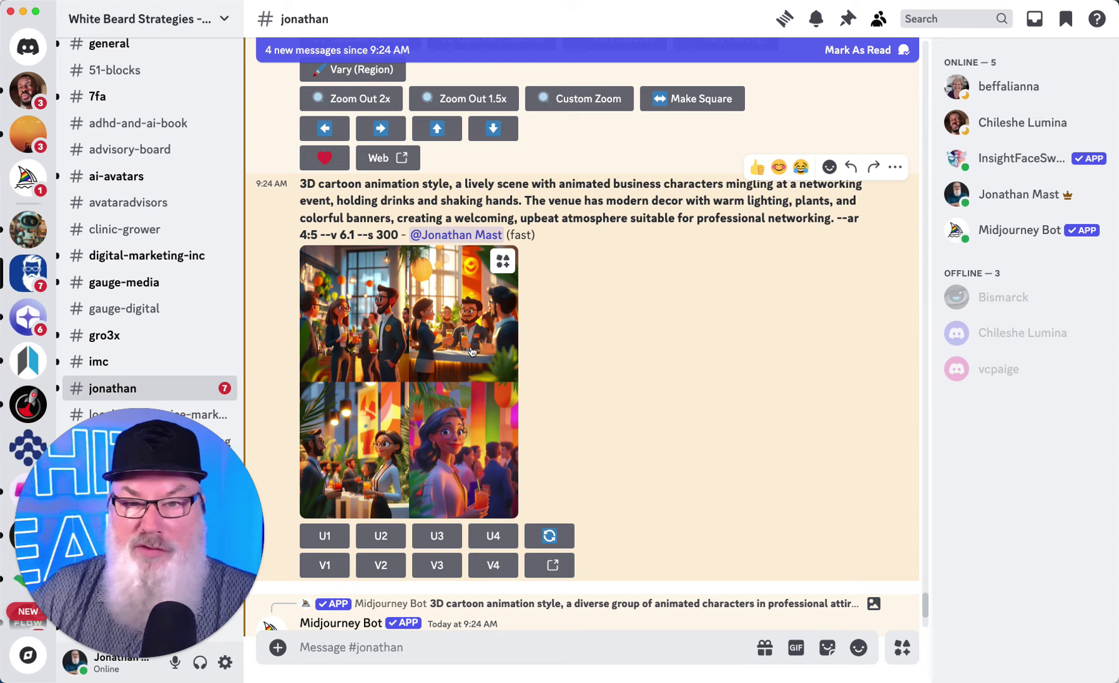
Step: Switch from Discord back to the Cassie chat in ChatGPT
key("super+Tab")
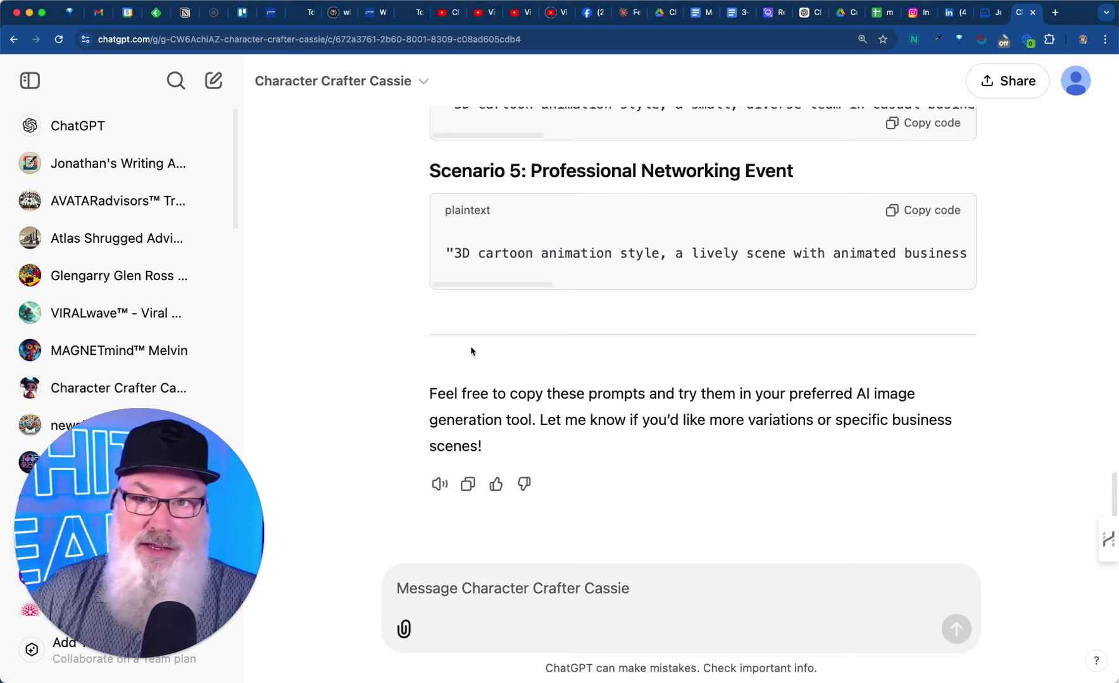